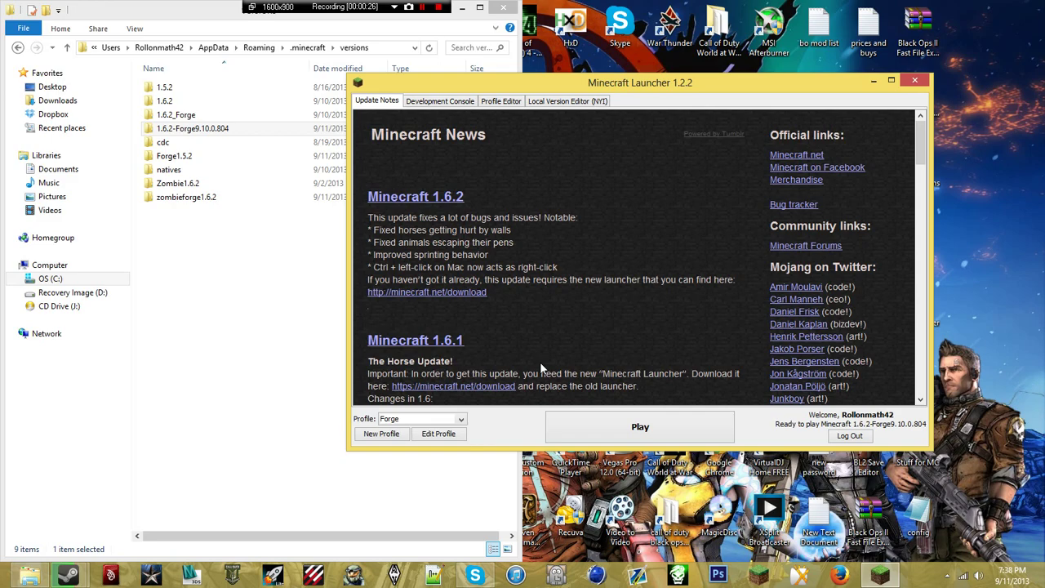
Check the Forge jar inside the 1.6.2-Forge9.10.0.804 version folder, then return to versions
left_click(238, 357)
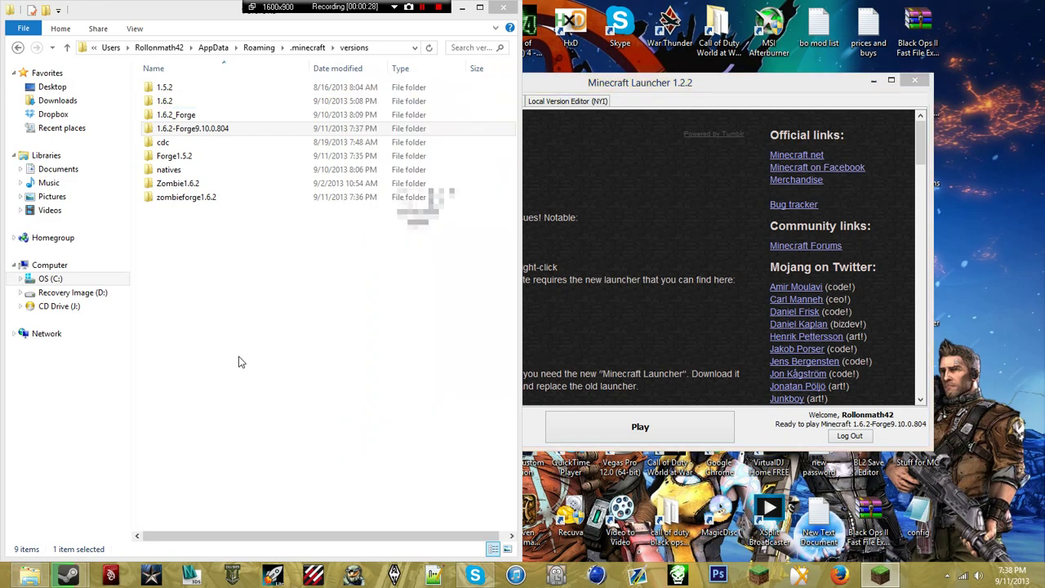
left_click(227, 129)
right_click(173, 130)
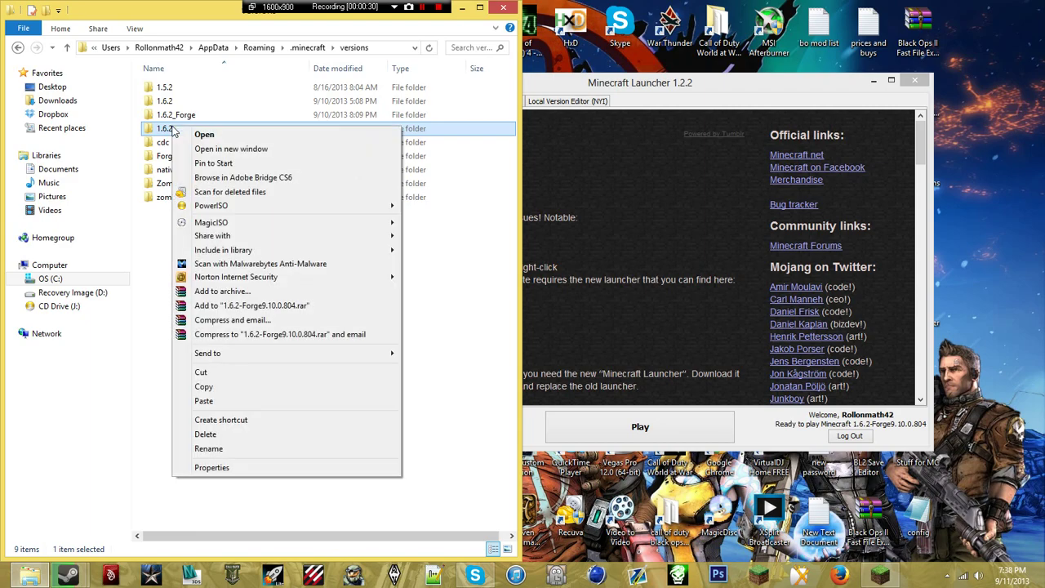
left_click(155, 134)
double_click(155, 135)
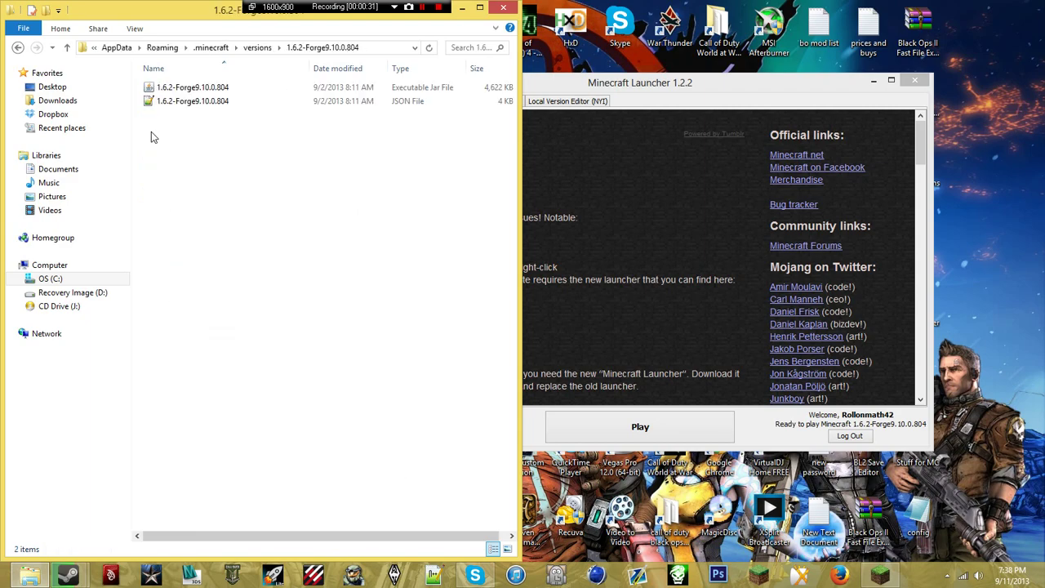
left_click(190, 88)
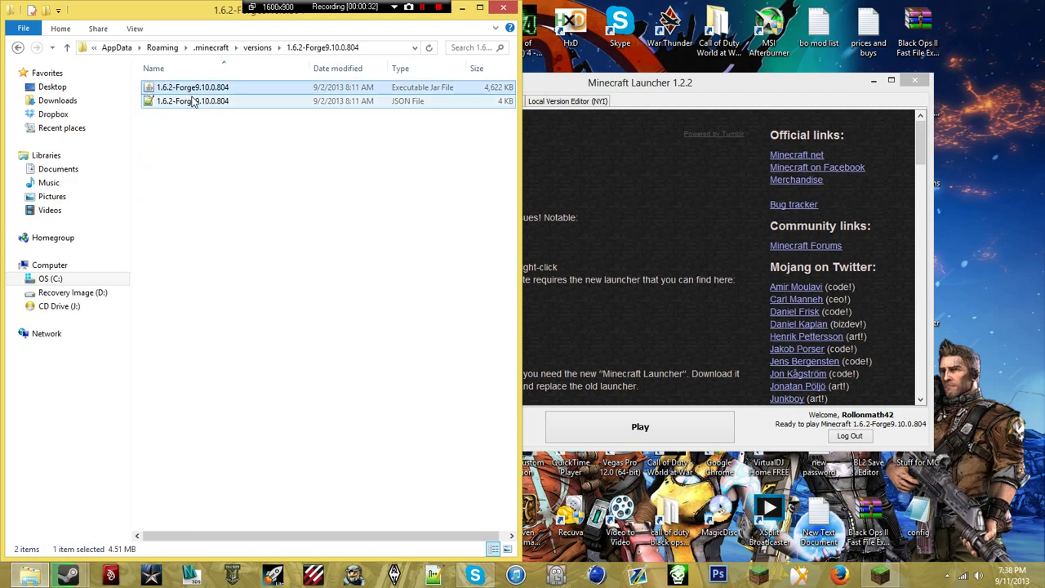
left_click(258, 47)
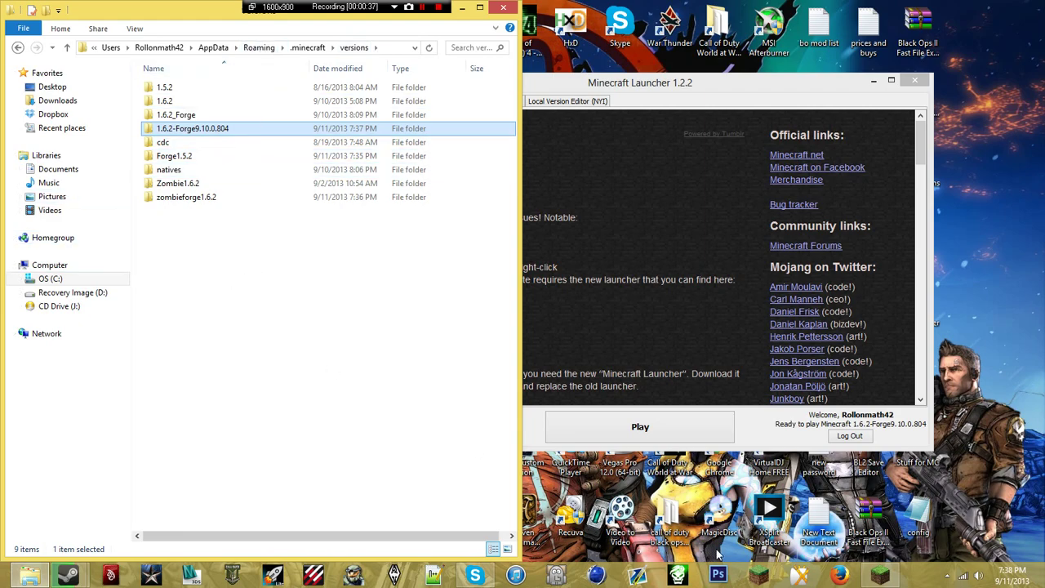
Load the ZombieCraft 3 mod page on coros.us in Firefox
left_click(634, 261)
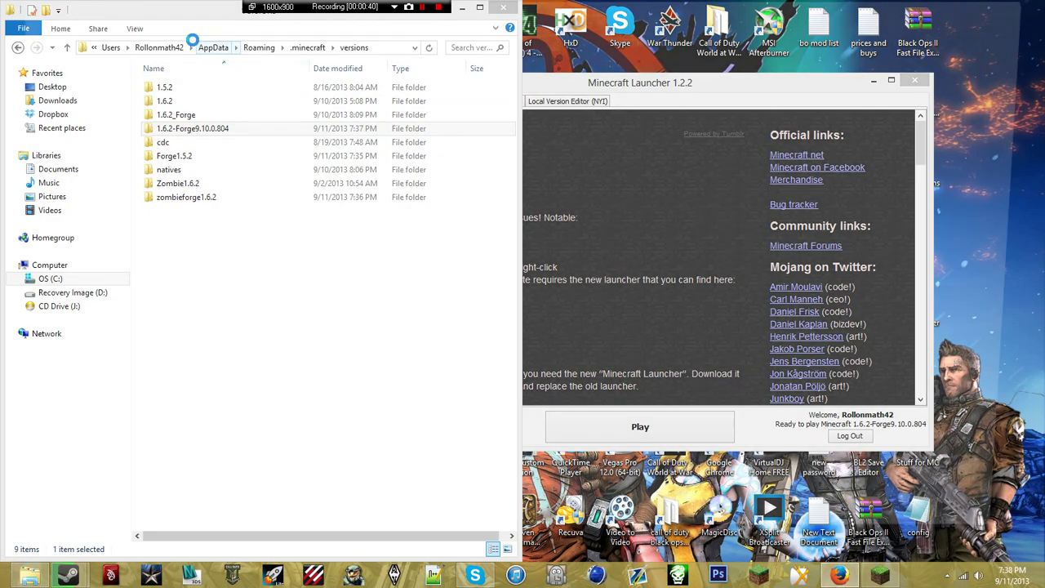
left_click(192, 29)
type("c")
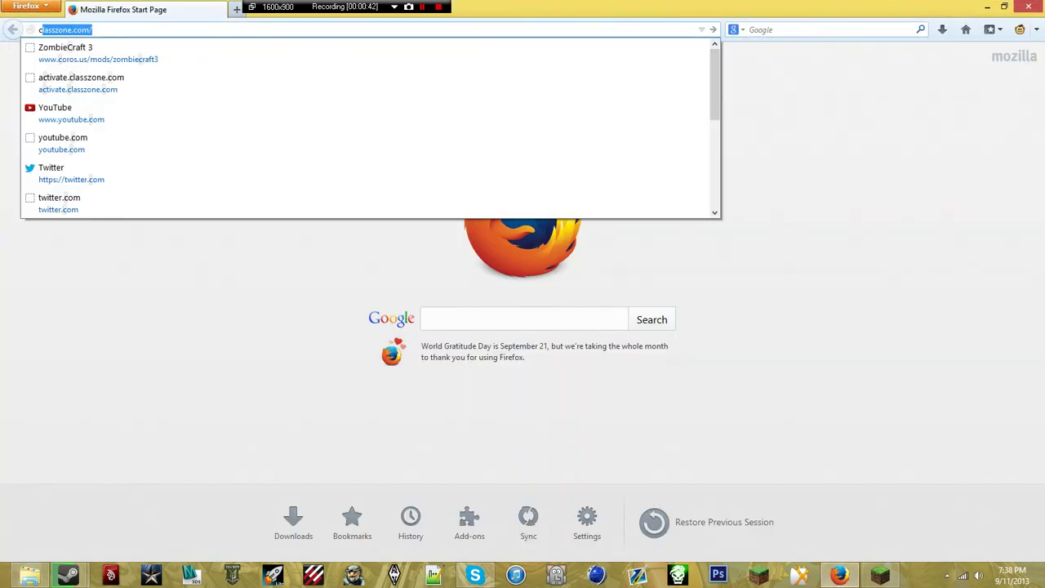
type("oro")
key("Down")
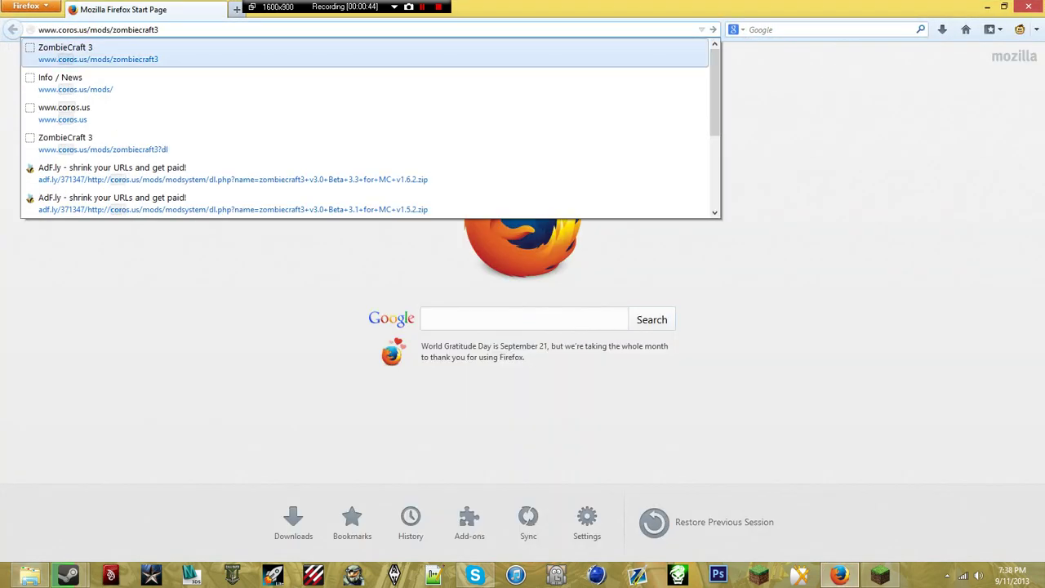
key("Return")
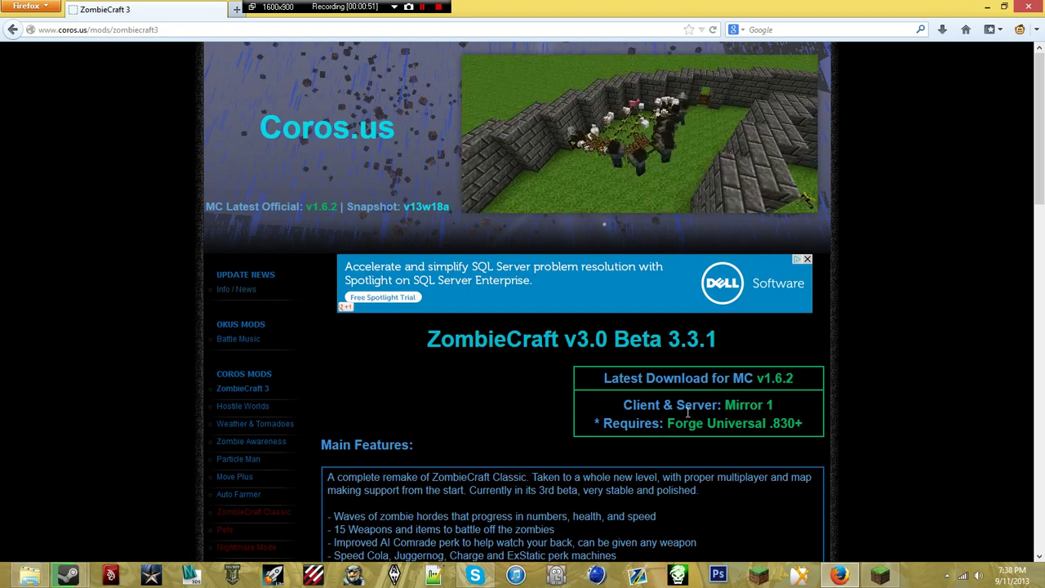
Download the ZombieCraft 3 zip through Mirror 1, then close Firefox, leaving the page
left_click(764, 415)
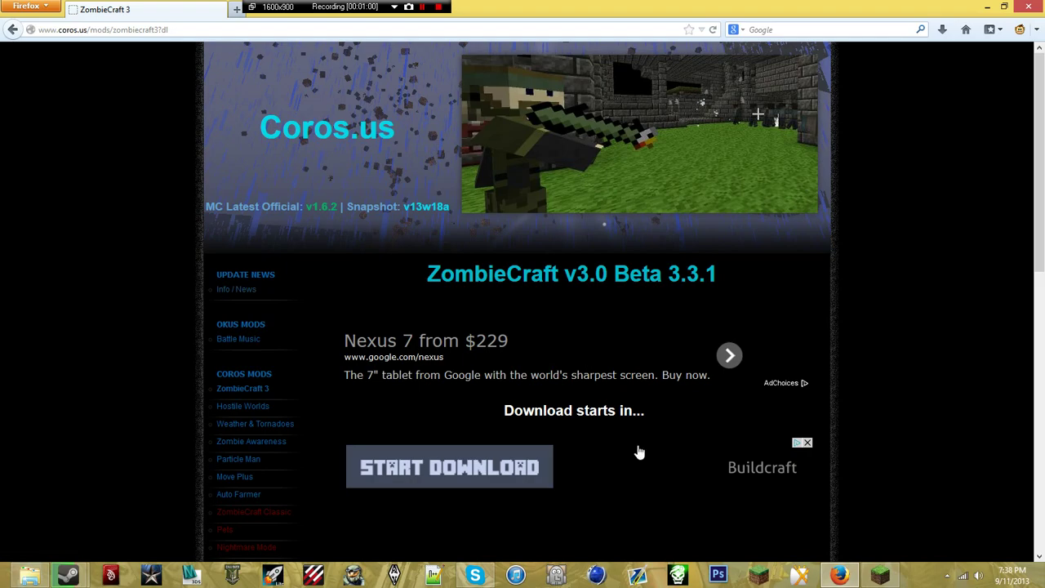
left_click(563, 416)
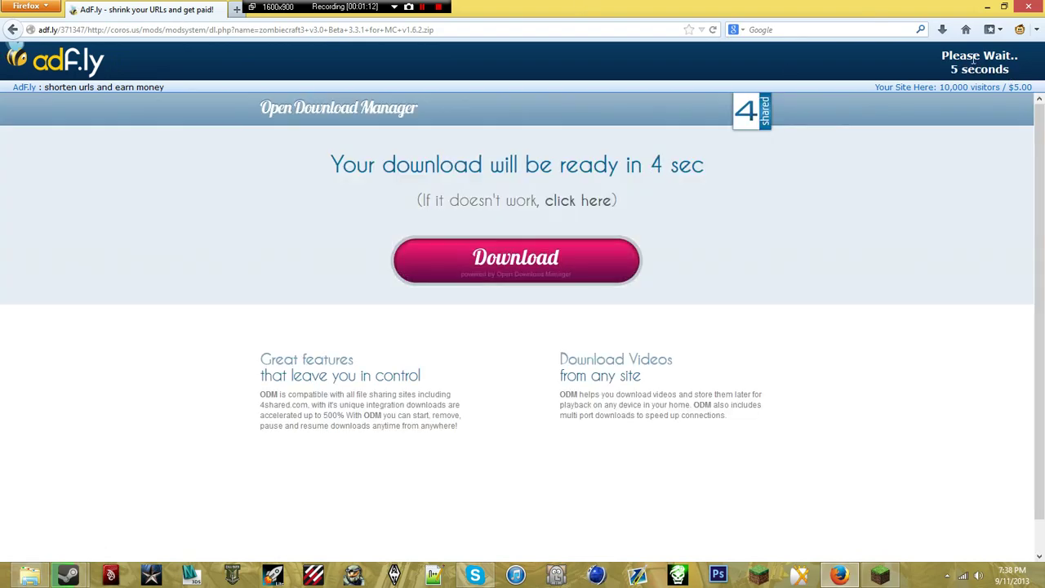
left_click(1026, 7)
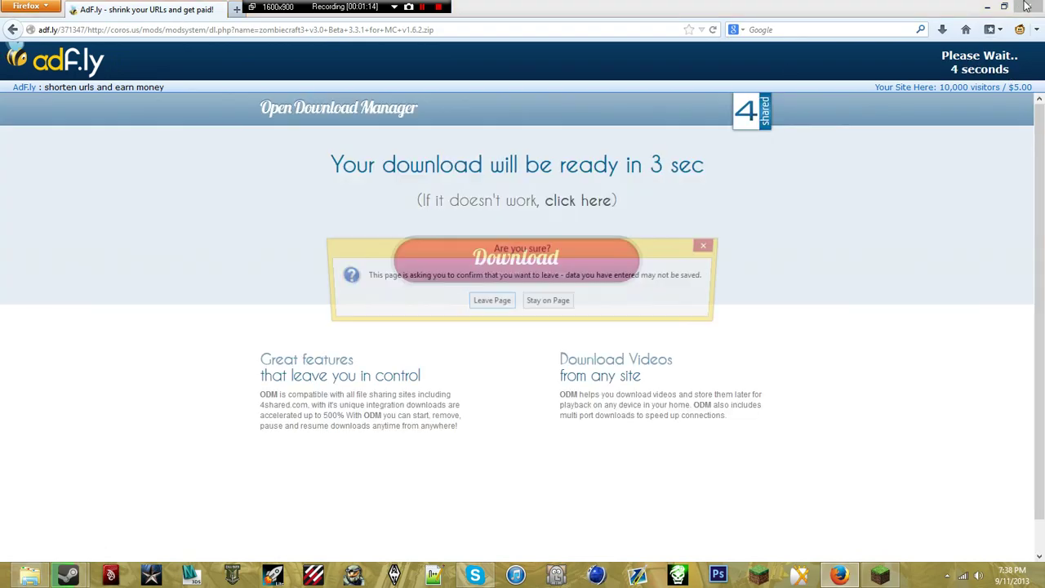
left_click(480, 308)
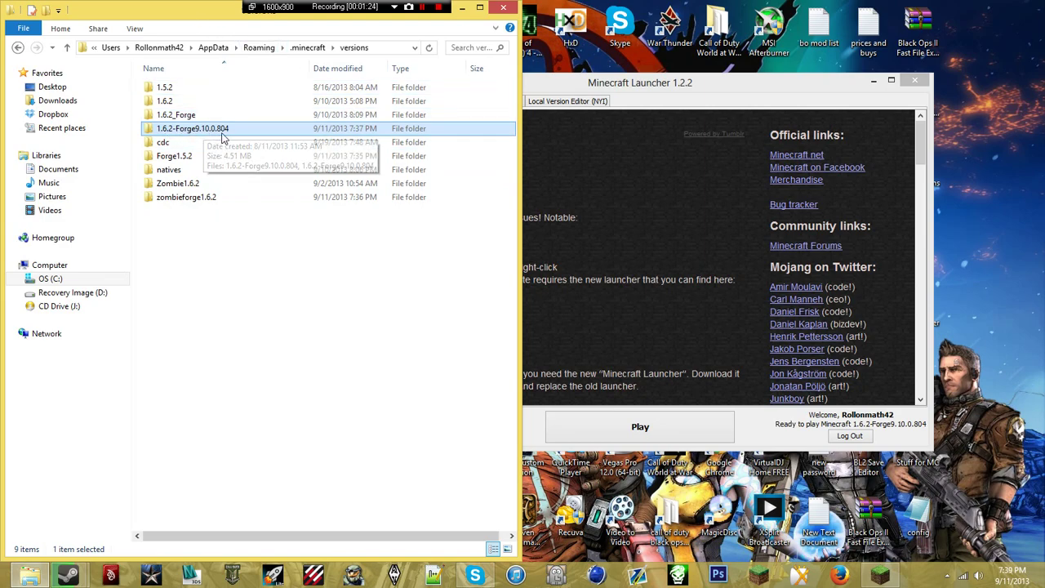
Maximize Explorer and browse to your user folder under OS (C:) > Users
left_click(307, 48)
left_click_drag(171, 9, 196, 2)
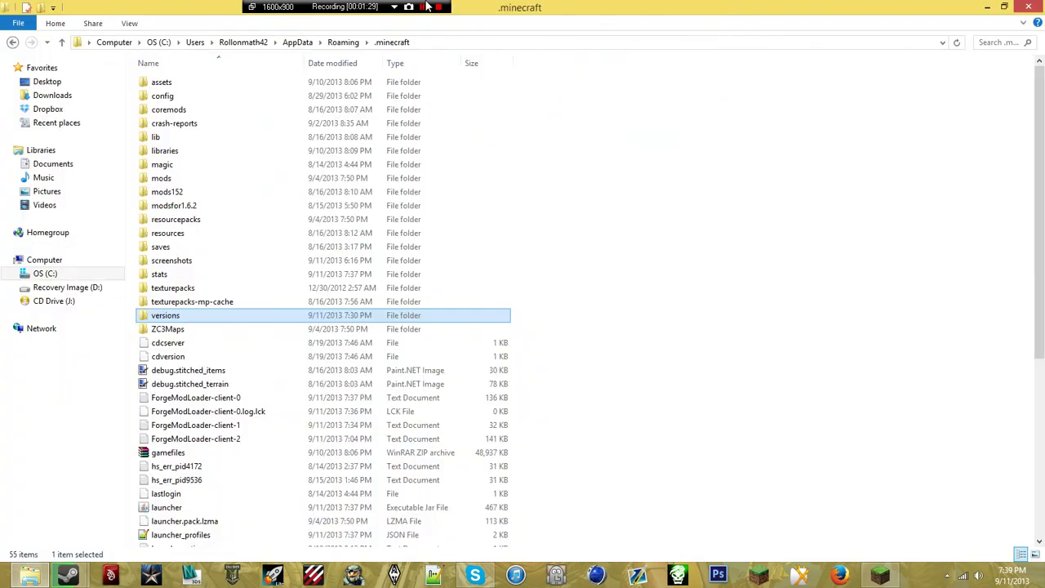
left_click(62, 265)
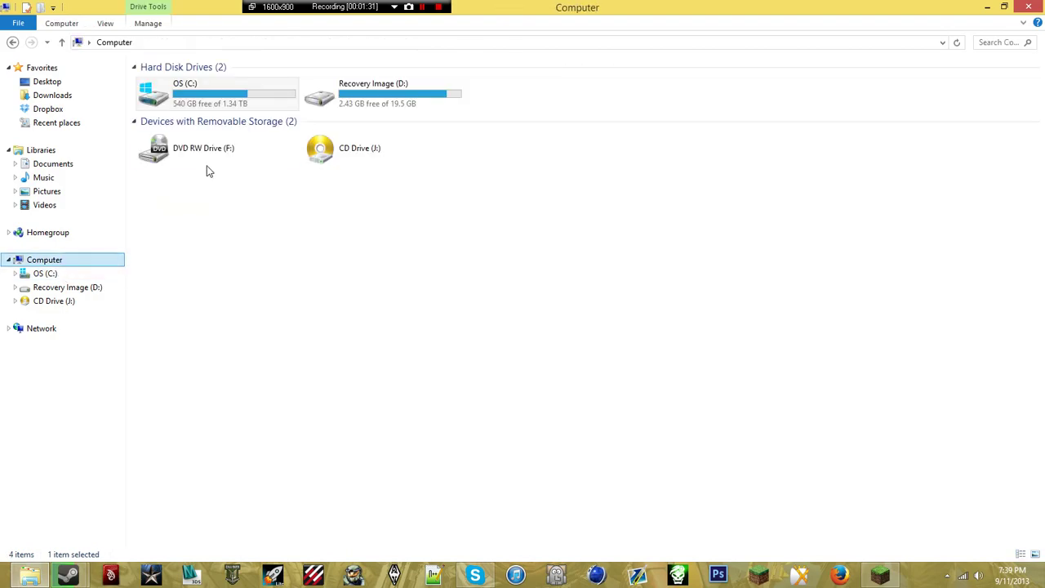
double_click(255, 99)
double_click(199, 453)
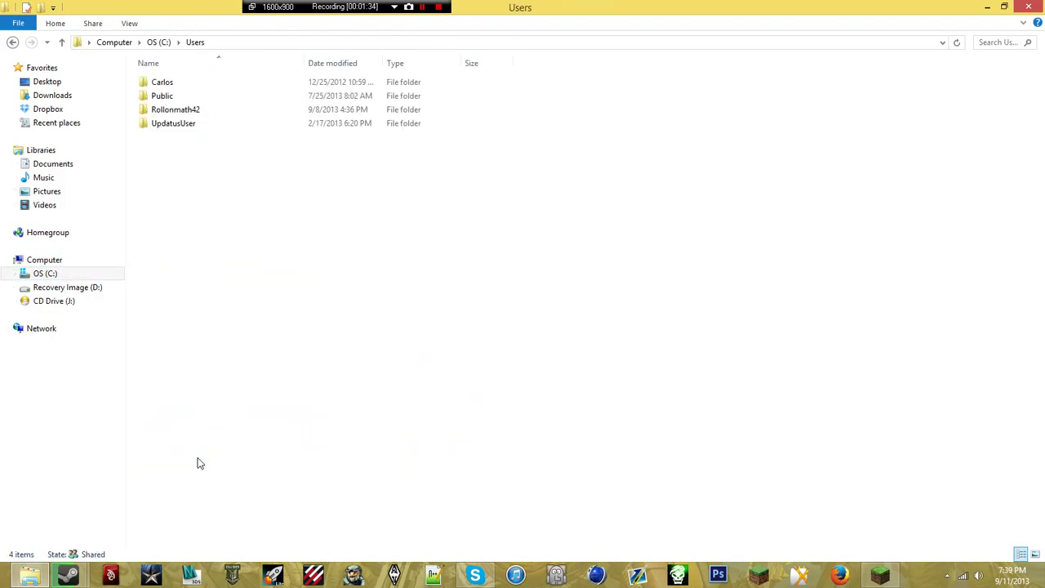
double_click(227, 117)
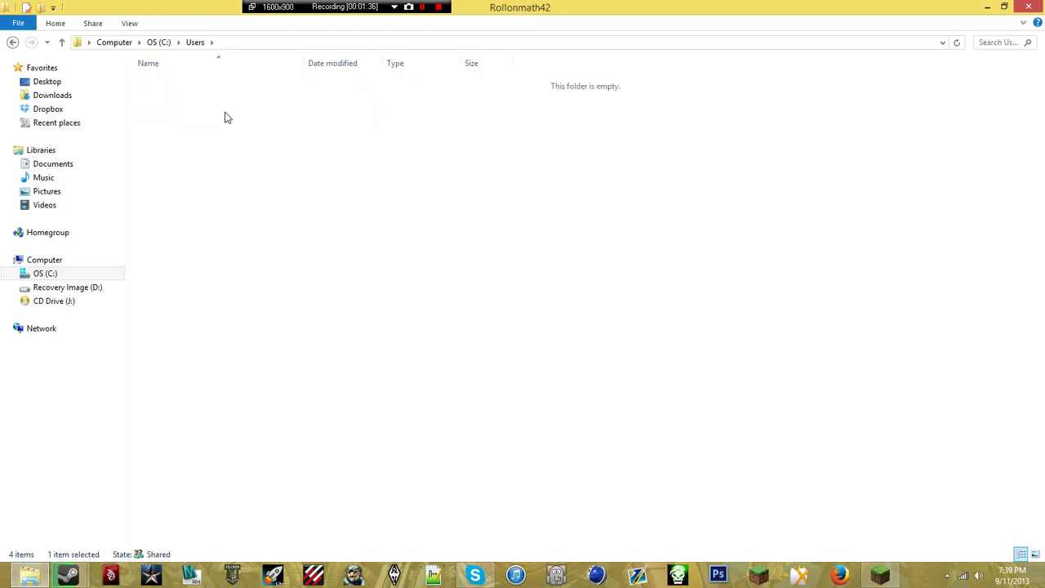
Go to \Appdata\Roaming, then .minecraft > versions, and select 1.6.2-Forge9.10.0.804
left_click(331, 42)
left_click(330, 43)
type("\\Users\\Rollonmath42\\Appd")
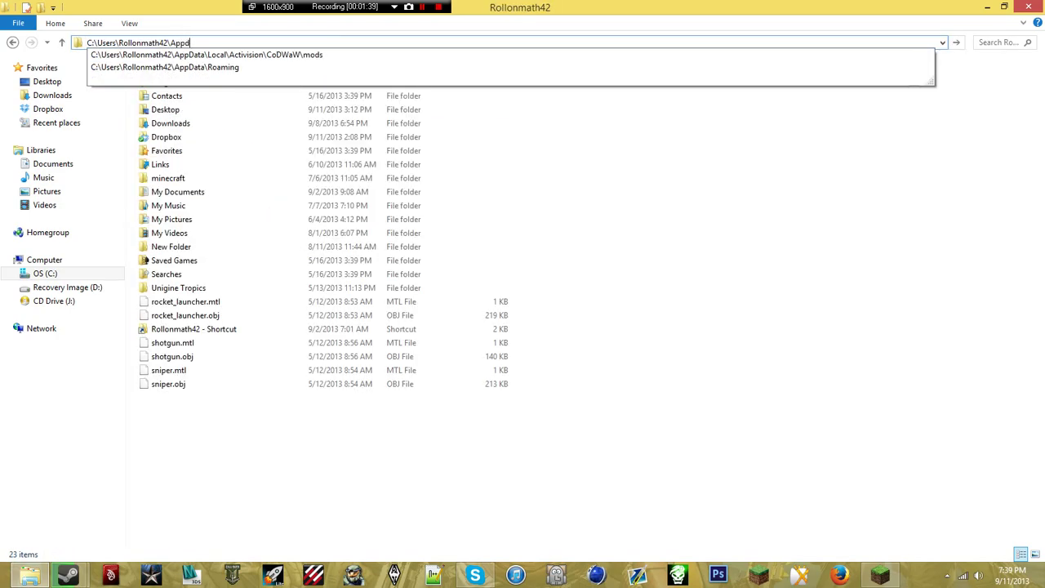
type("ata")
key("BackSpace")
type("\\Appd")
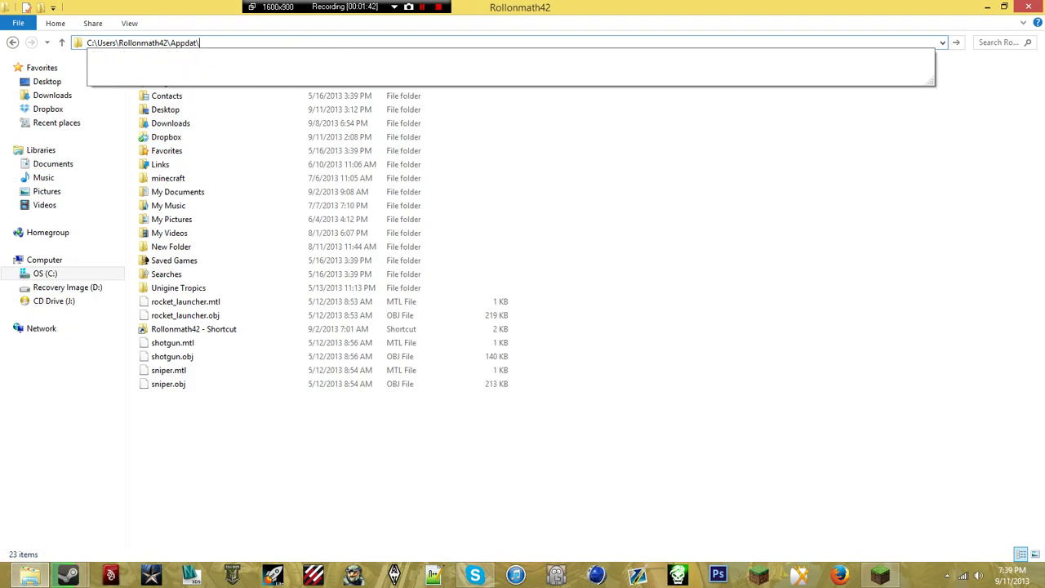
type("ata\\")
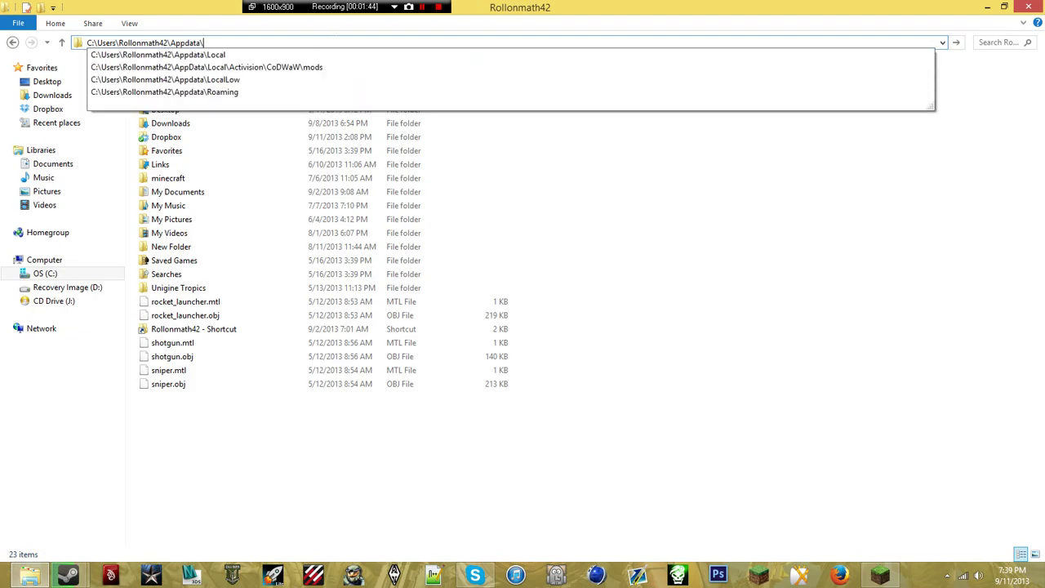
type("Roaming")
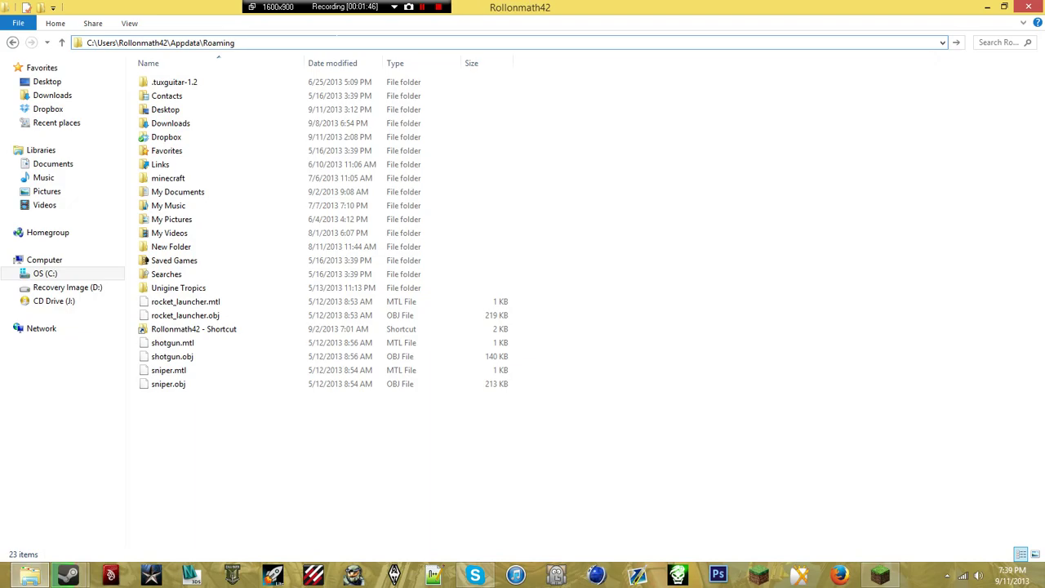
key("Return")
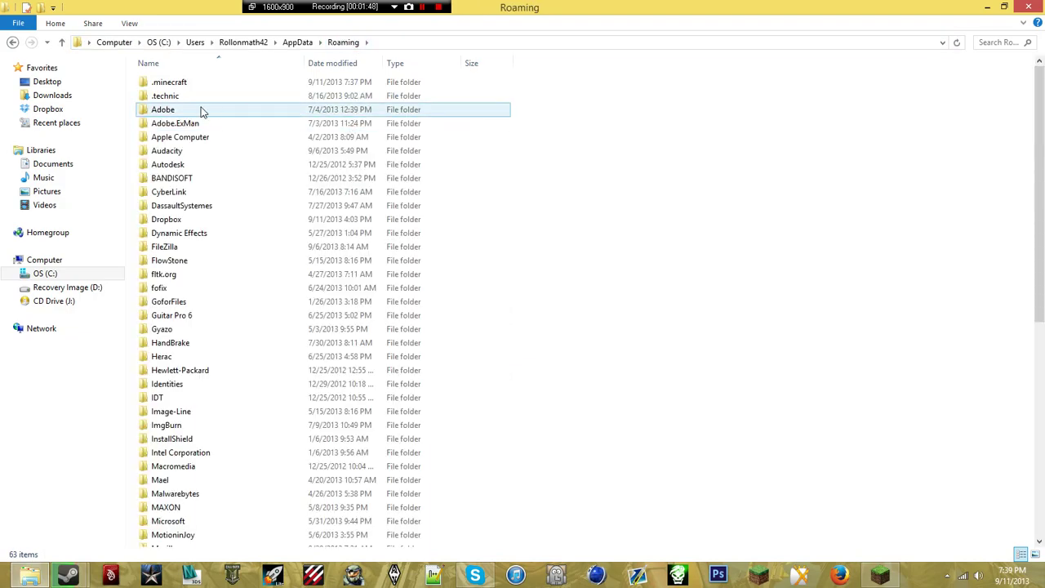
double_click(164, 84)
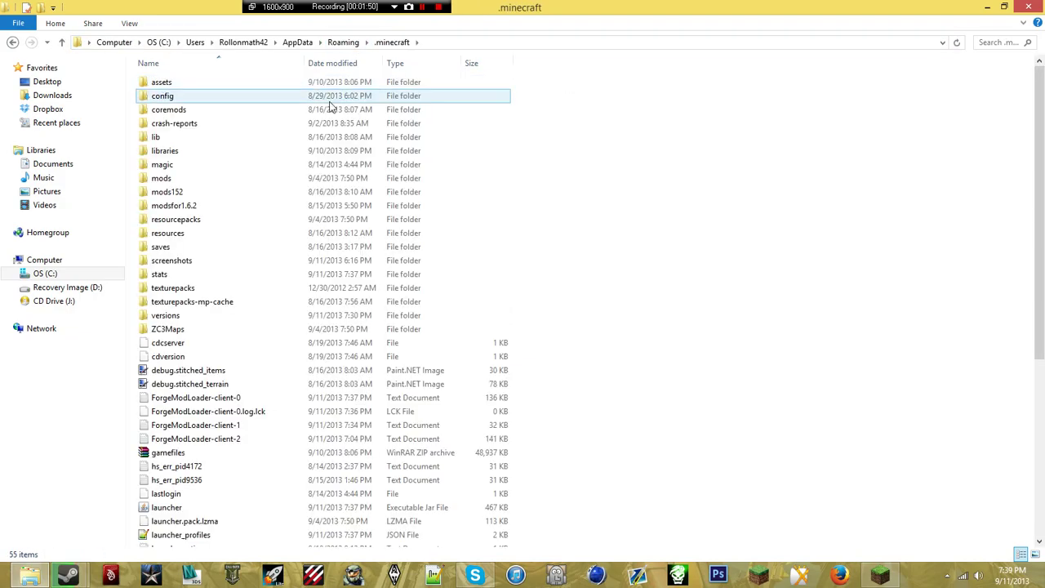
double_click(296, 316)
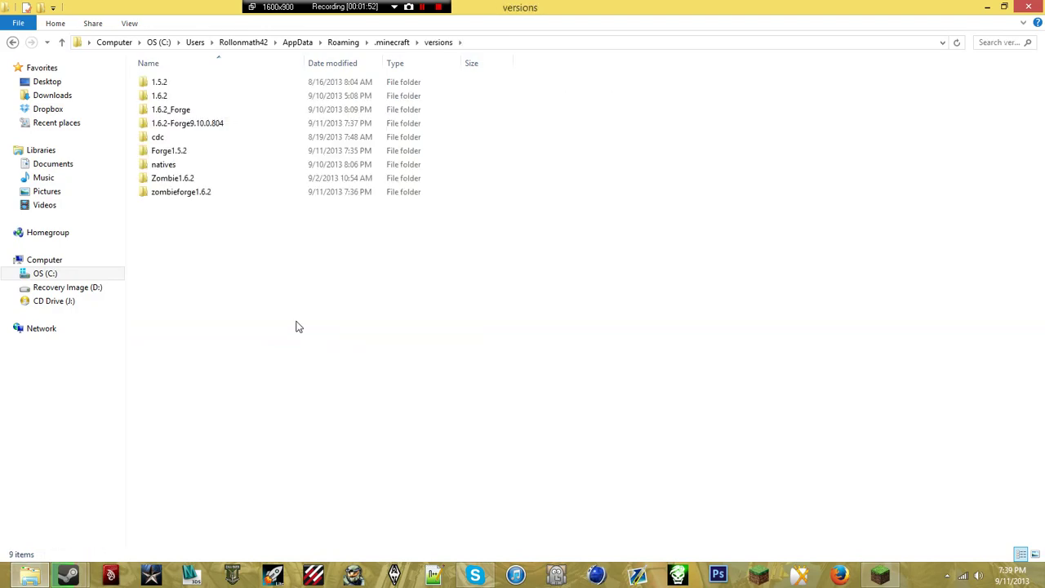
left_click(181, 126)
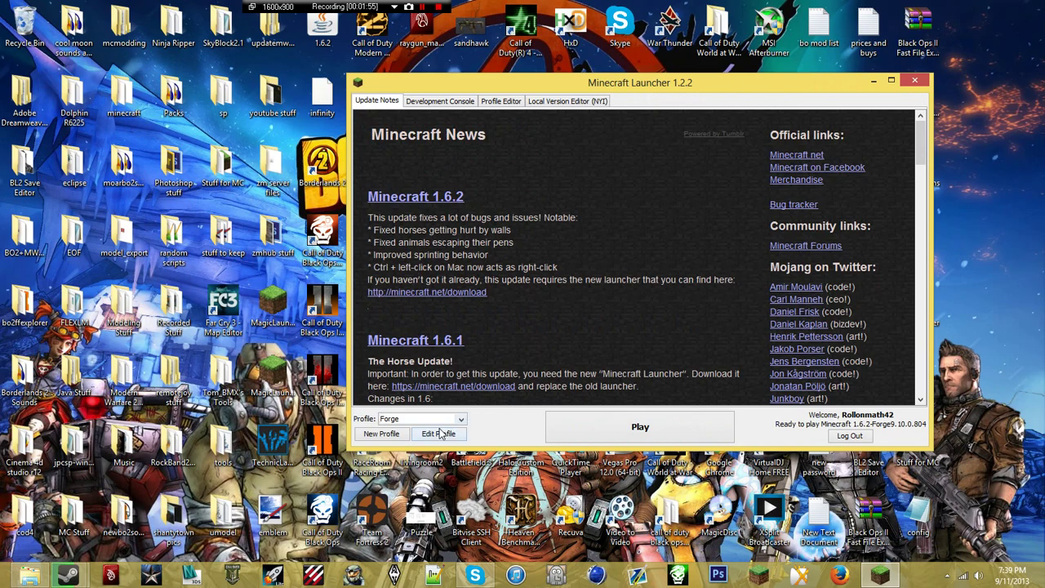
Create a new launcher profile named YoutubeTut1
left_click(393, 434)
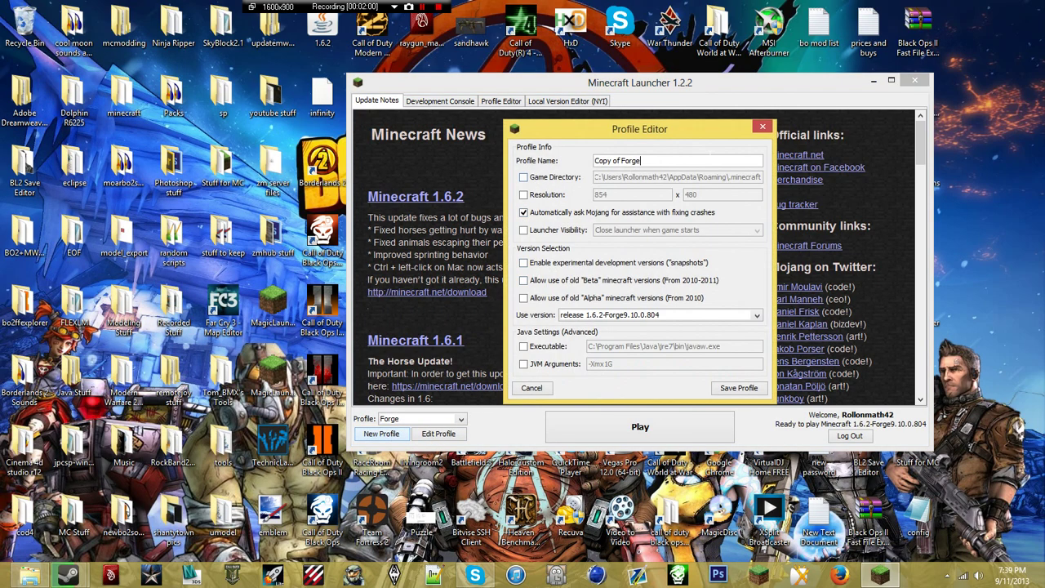
left_click_drag(656, 160, 379, 153)
type("YoutubeTut1")
Set YoutubeTut1 to release 1.6.2-Forge9.10.0.804, save it, and make it the active profile
left_click(704, 317)
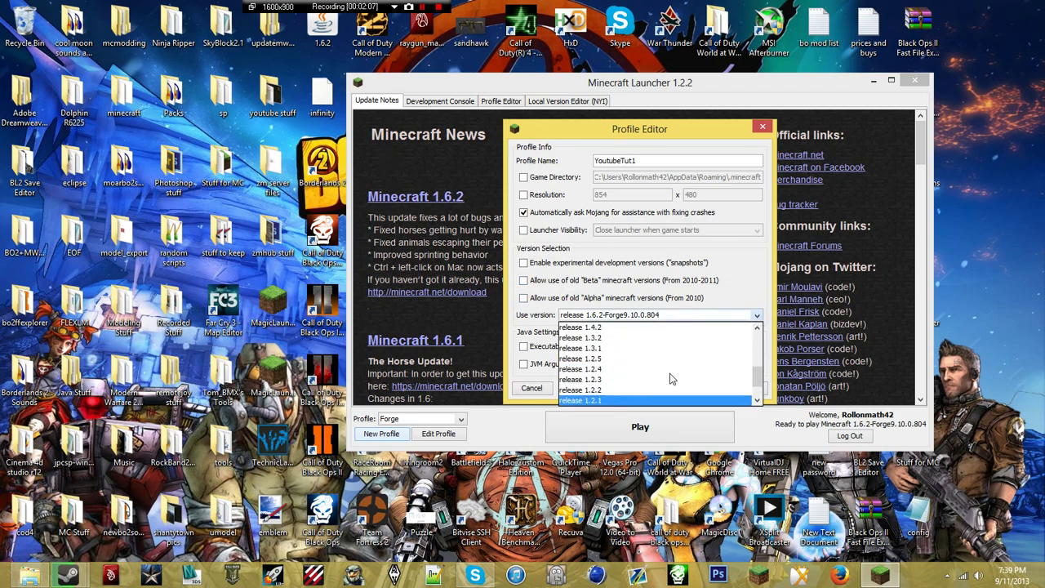
scroll(671, 382, "up", 10)
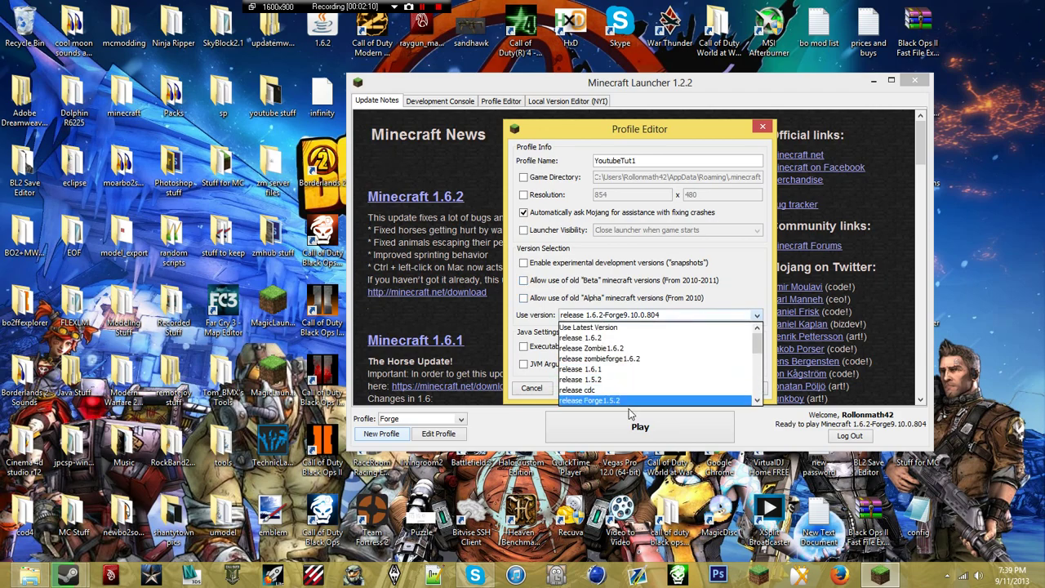
scroll(686, 371, "down", 10)
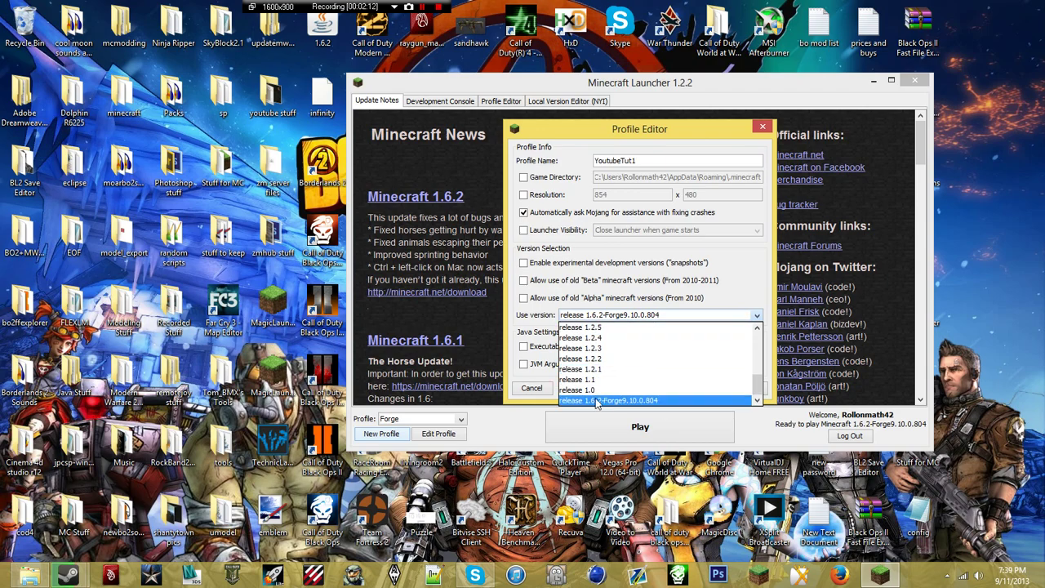
left_click(676, 401)
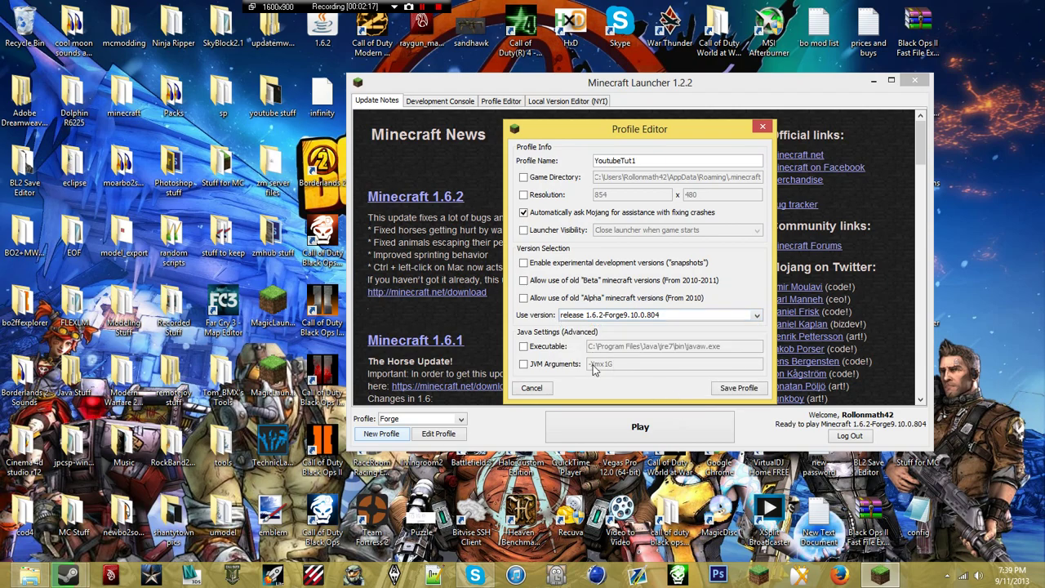
left_click(747, 389)
left_click(450, 420)
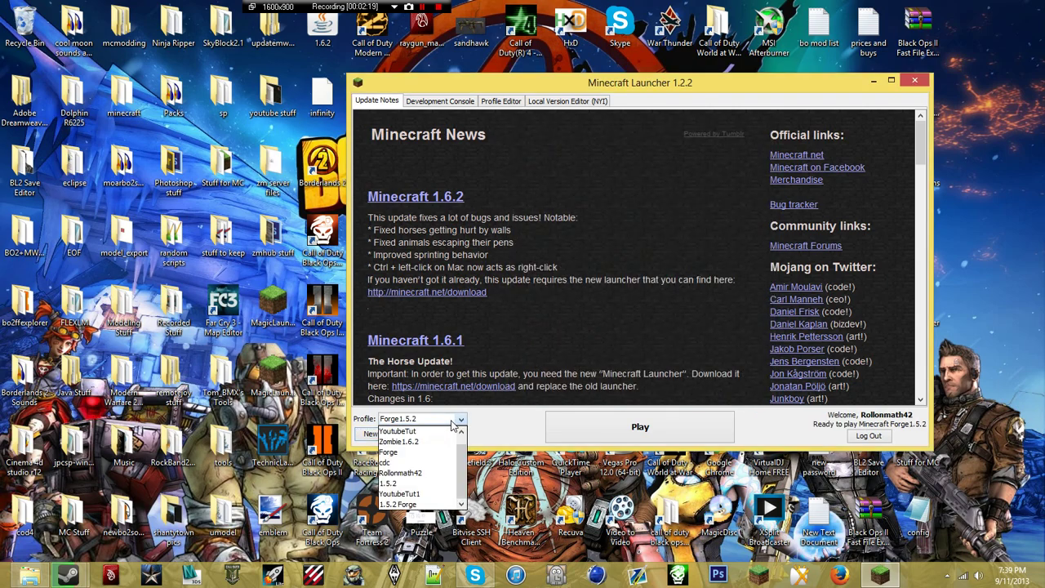
left_click(421, 494)
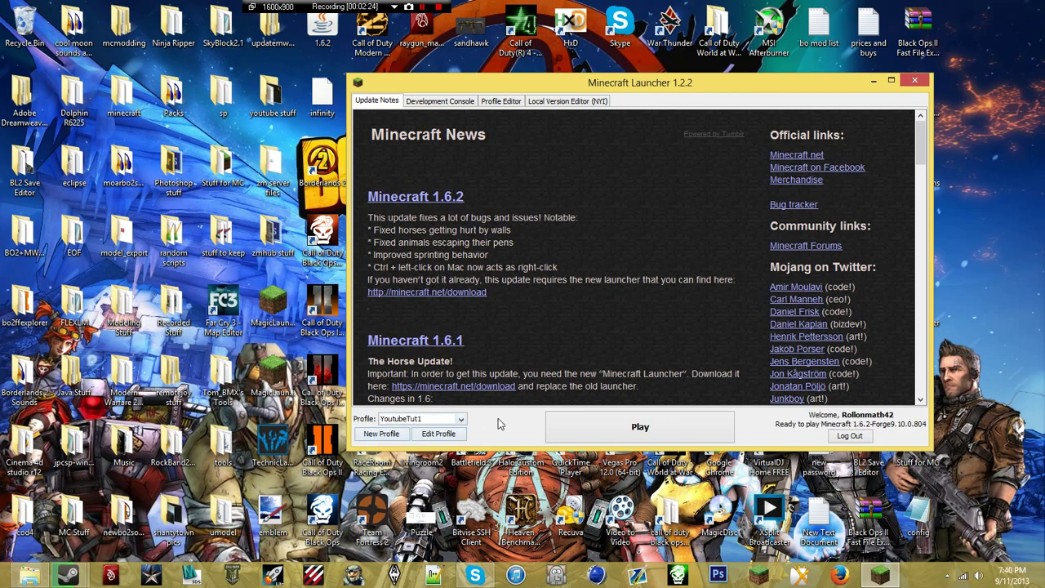
Launch Minecraft 1.6.2 Forge, confirm ZombieCraft in the Mods list, then quit the game
left_click(641, 427)
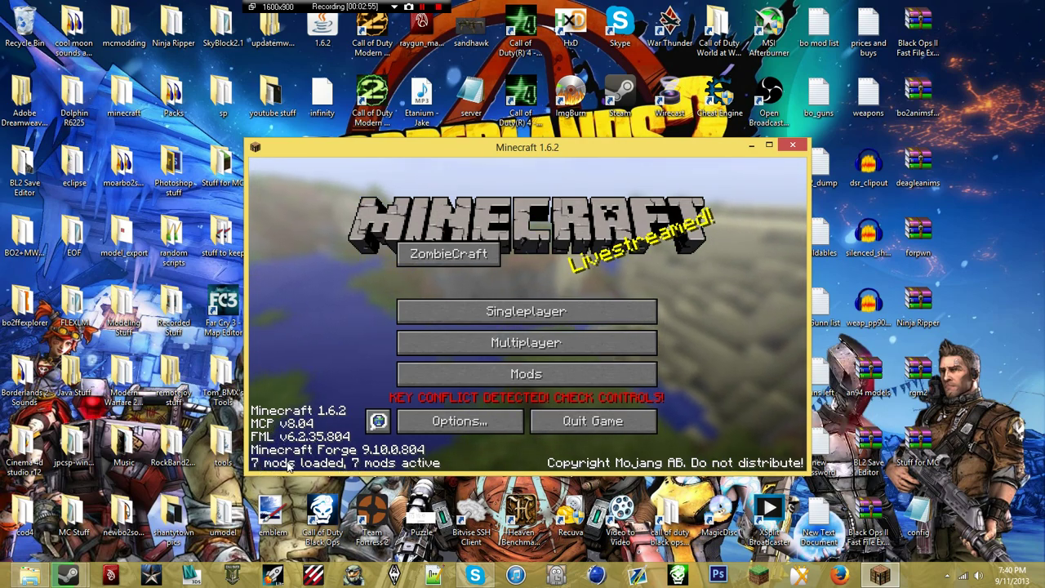
left_click(432, 373)
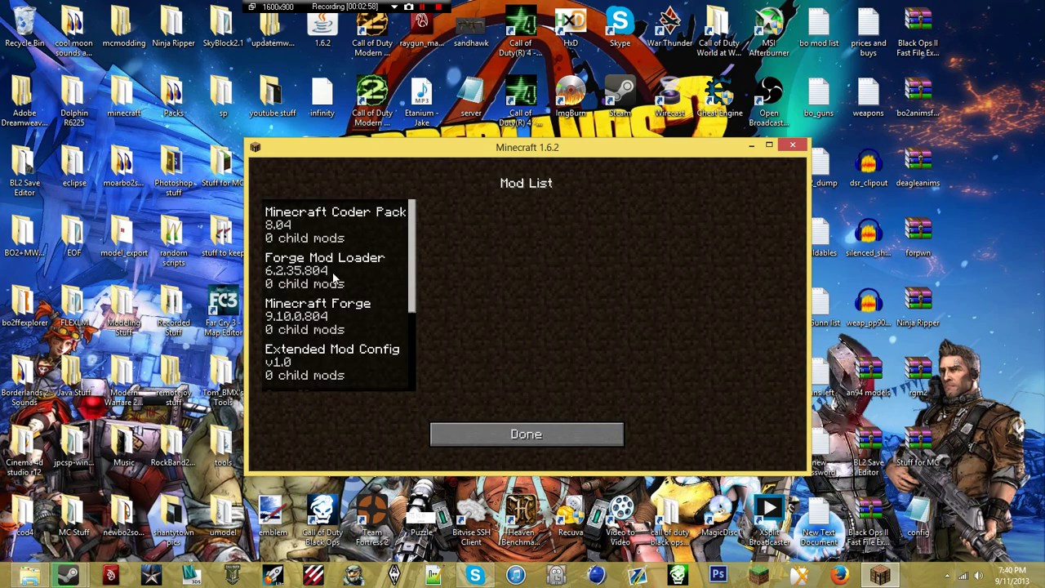
scroll(333, 279, "down", 3)
scroll(413, 349, "up", 3)
left_click(553, 433)
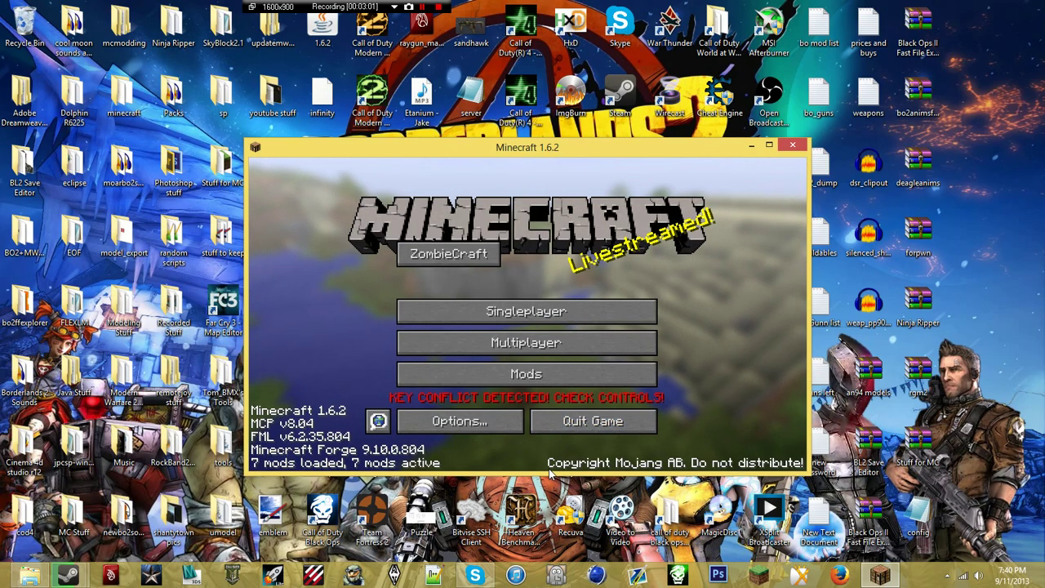
left_click(590, 421)
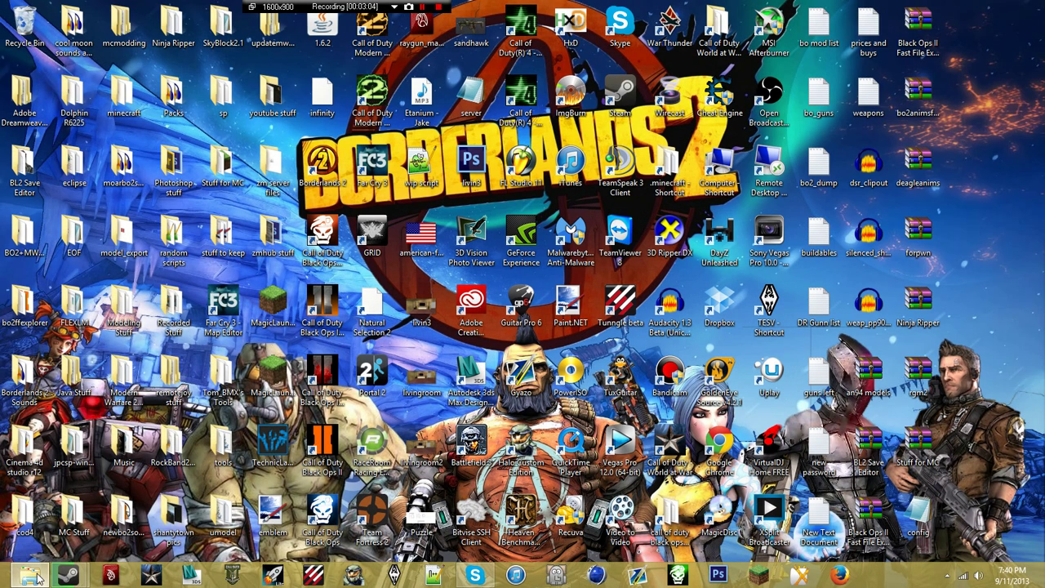
Restore File Explorer at the .minecraft folder and bring up the Downloads folder's options
left_click(28, 576)
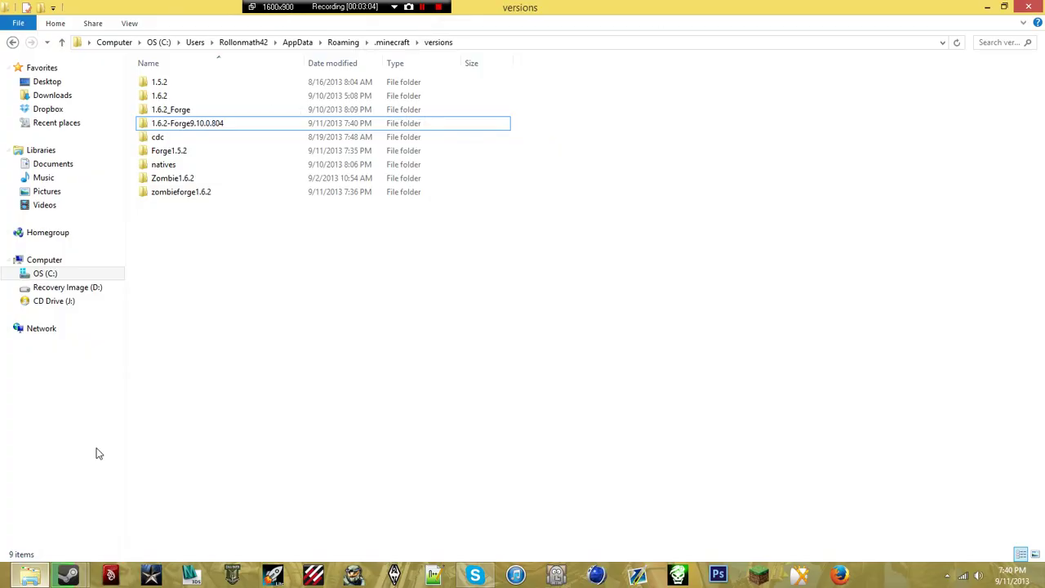
left_click(391, 42)
right_click(22, 98)
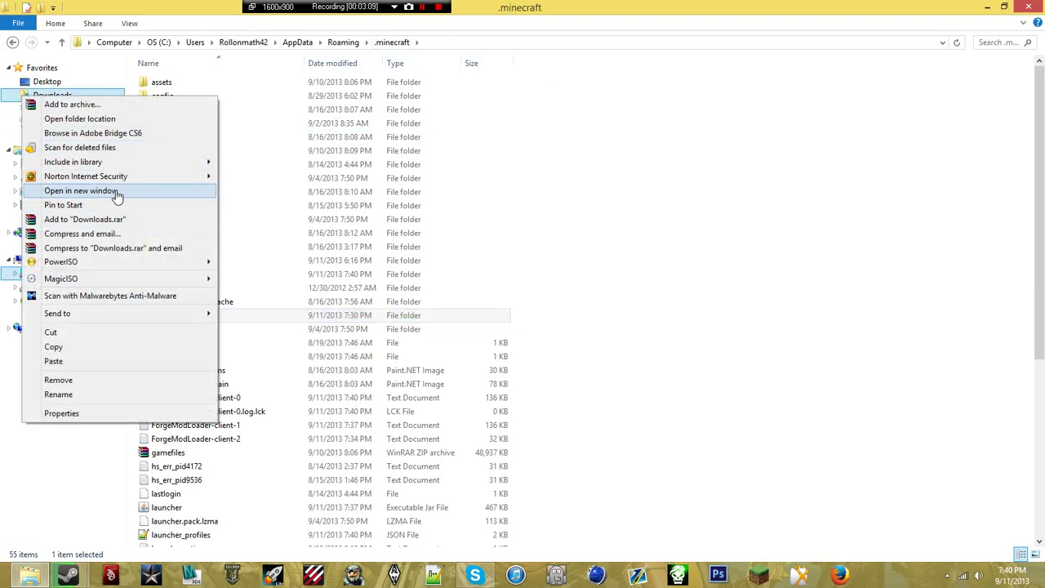
Open Downloads in a new window and select the zombiecraft3 v3.0 Beta 3.3.1 for MC v1.6.2 zip
left_click(114, 191)
left_click_drag(340, 85, 543, 119)
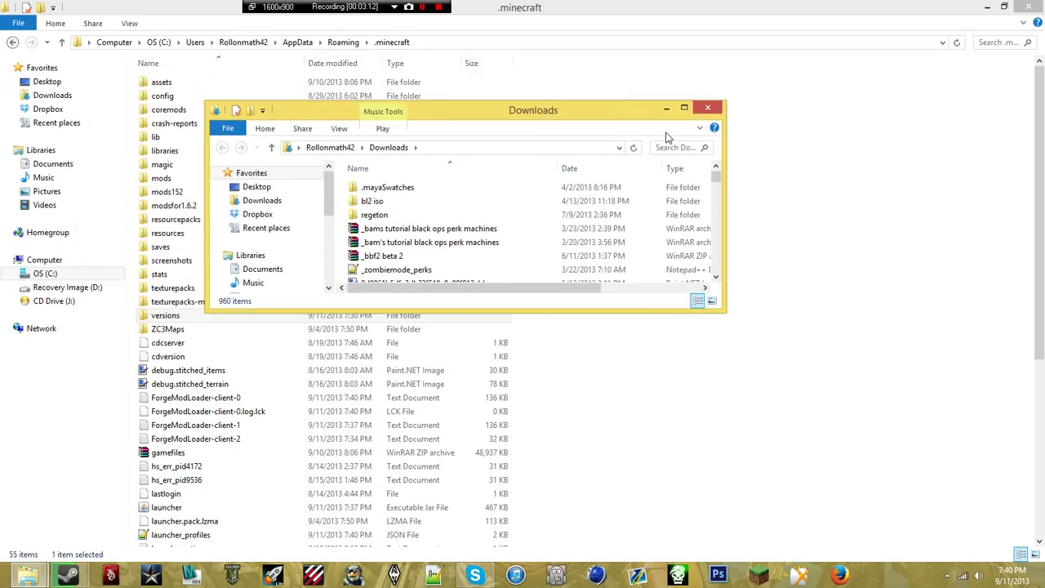
left_click_drag(715, 180, 712, 280)
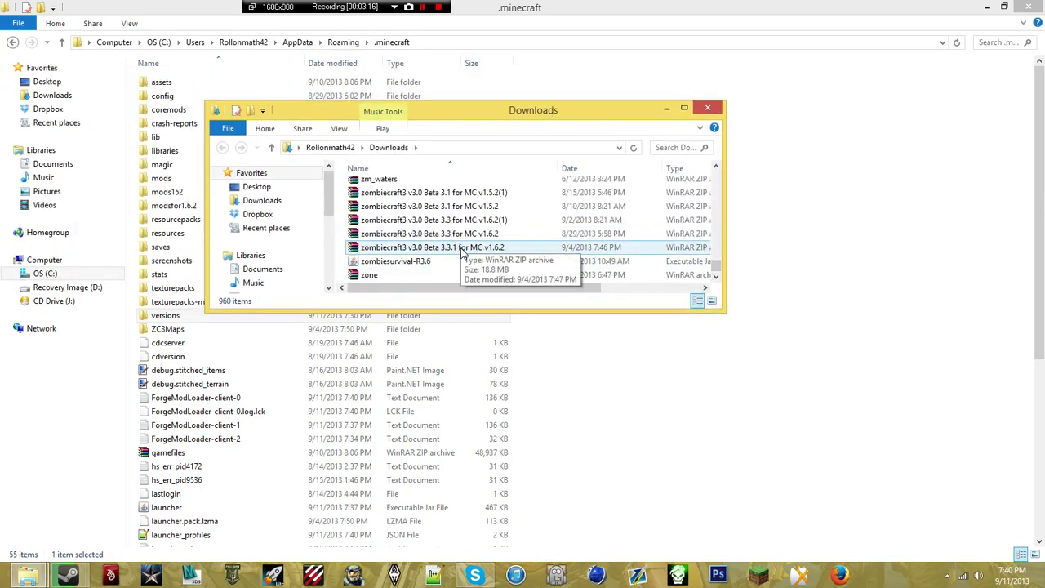
left_click(405, 249)
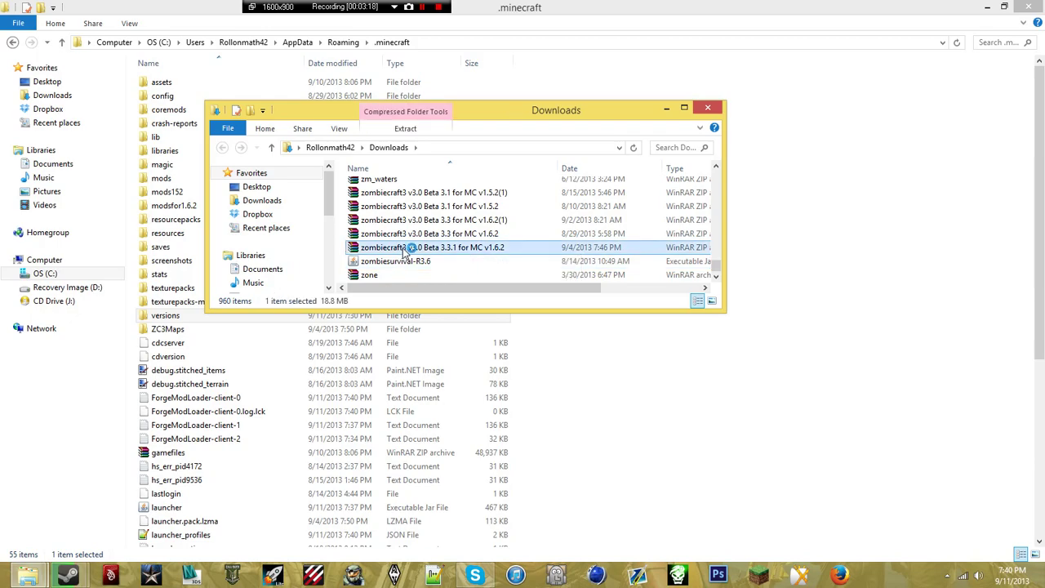
Snap WinRAR to the right and .minecraft to the left, dismissing the licence reminder
key("super+Right")
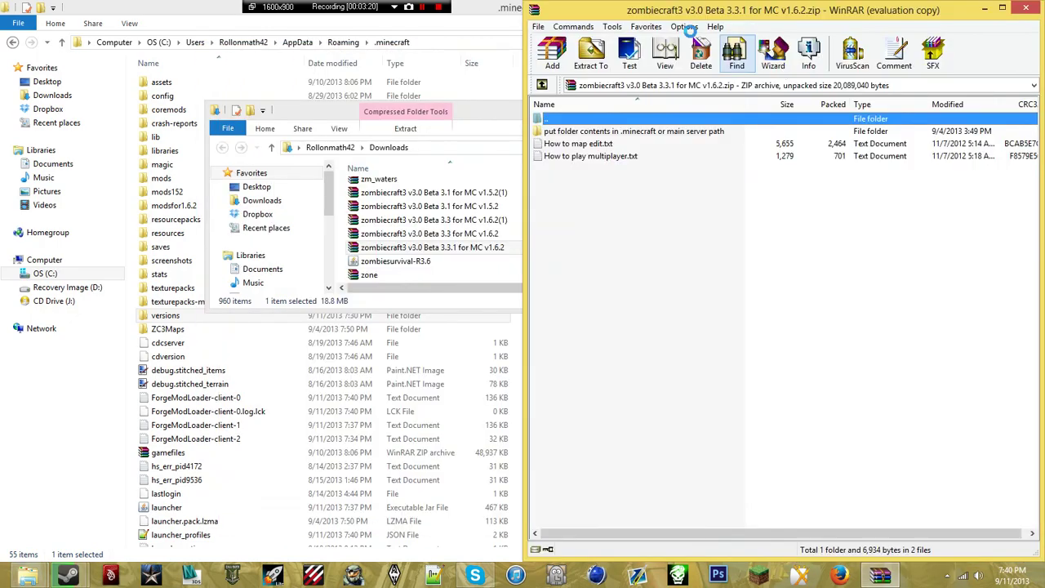
left_click(282, 63)
key("super+Left")
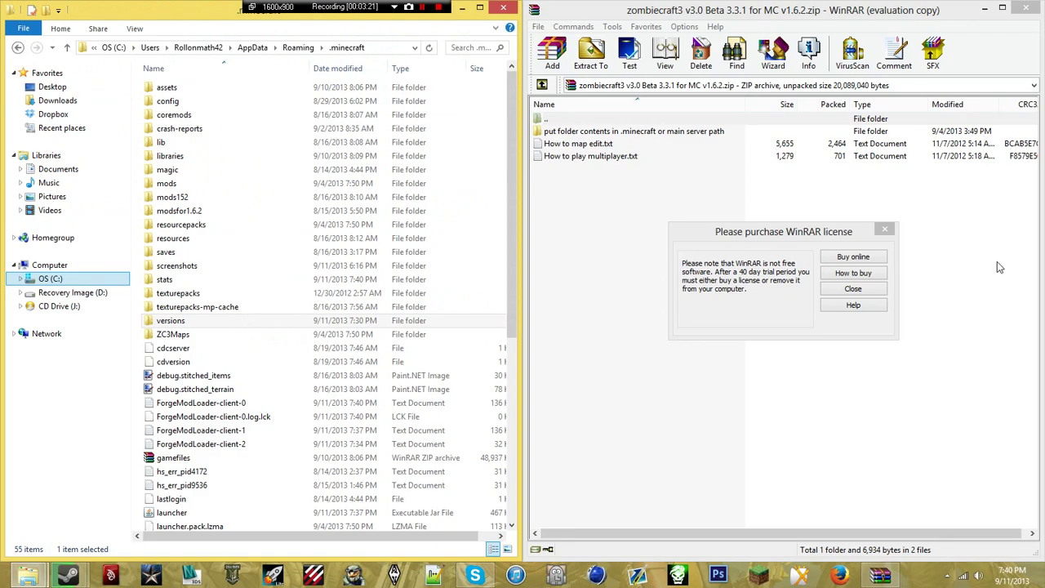
left_click(898, 234)
left_click(886, 230)
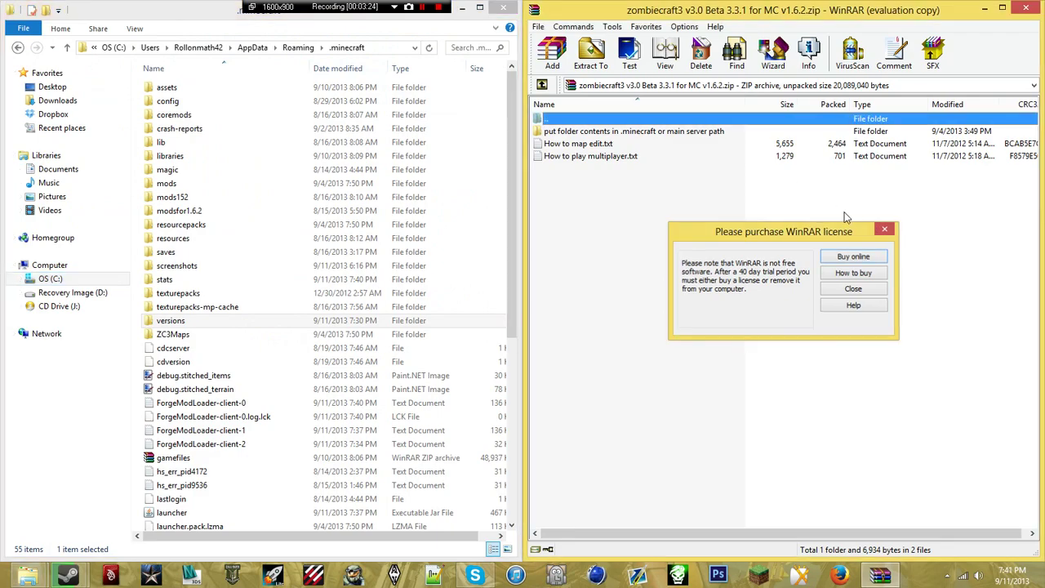
In the archive's .minecraft folder, move mods, resourcepacks, ZC3Maps and Lobby.schematic into .minecraft
double_click(715, 132)
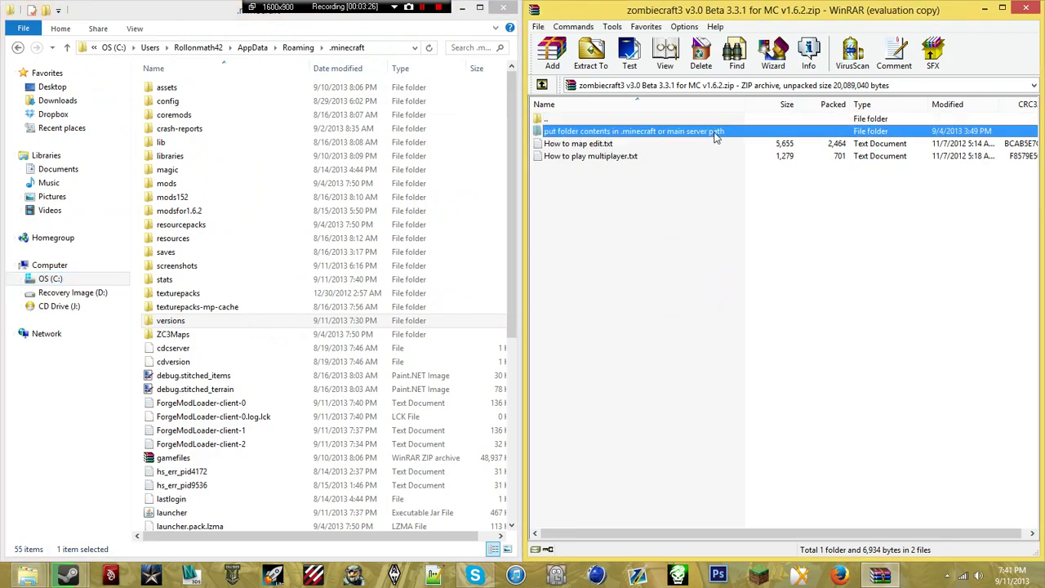
left_click_drag(631, 237, 590, 155)
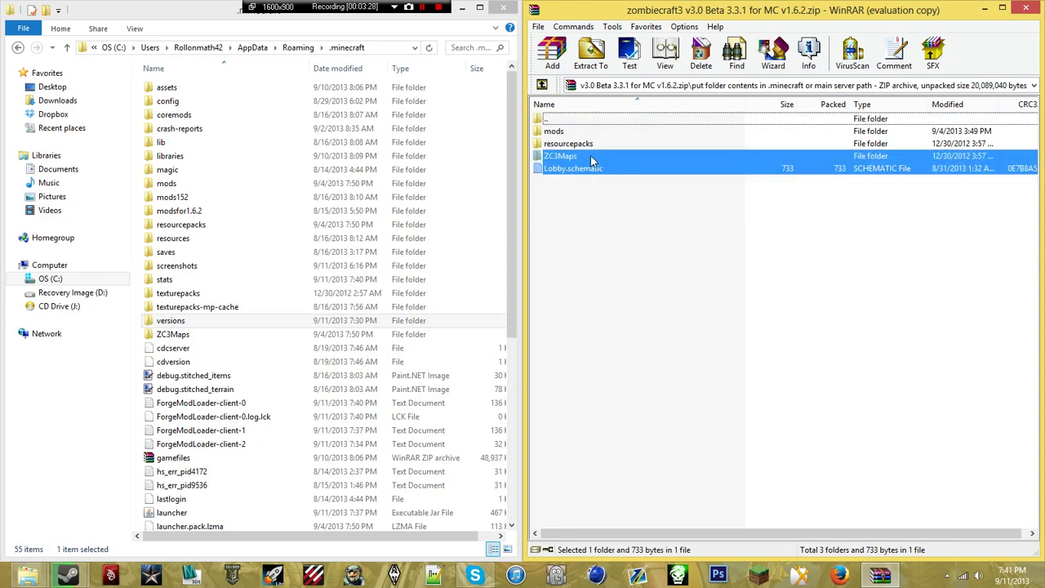
left_click(576, 143)
left_click(577, 157)
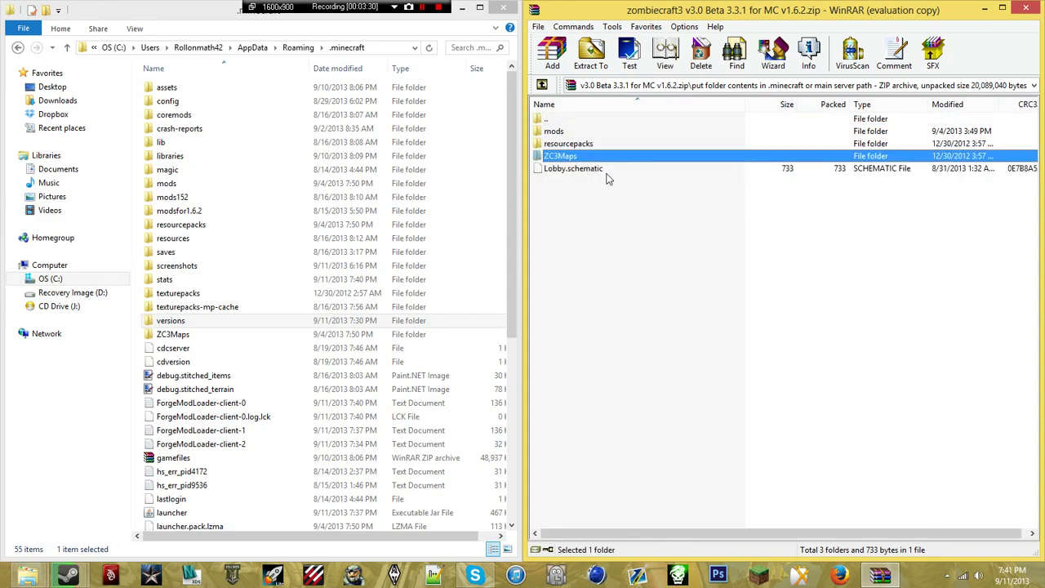
left_click(603, 171)
left_click_drag(654, 237, 570, 135)
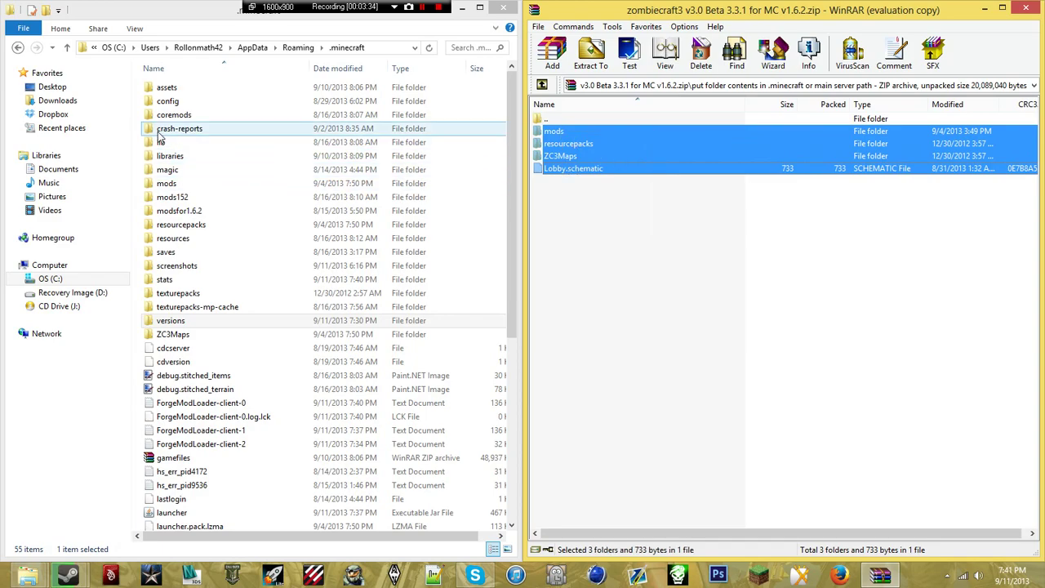
Verify mods, resourcepacks, ZC3Maps and Lobby.schematic are in .minecraft, then close WinRAR
left_click(143, 153)
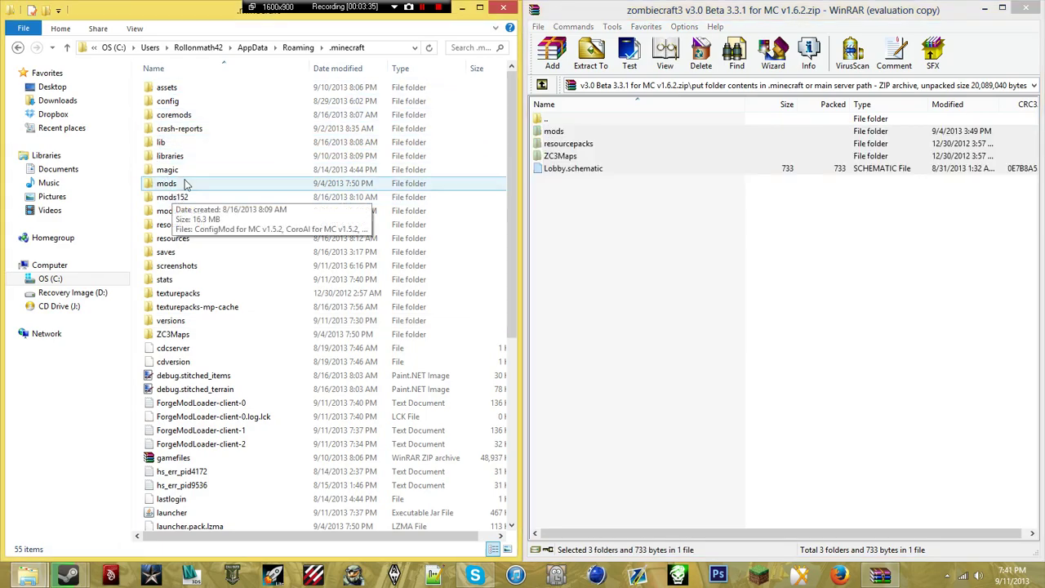
left_click(173, 185)
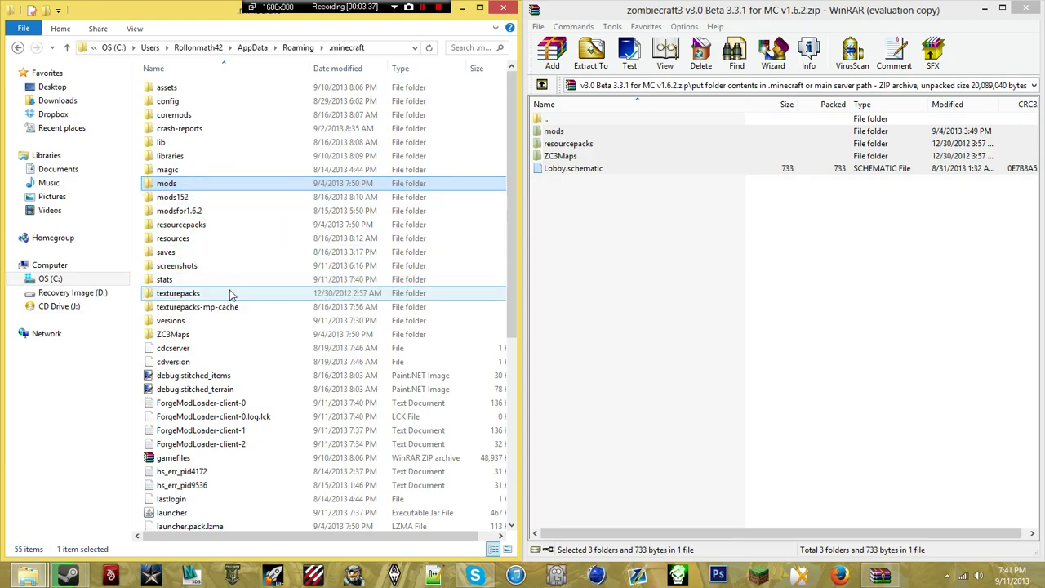
left_click(216, 225)
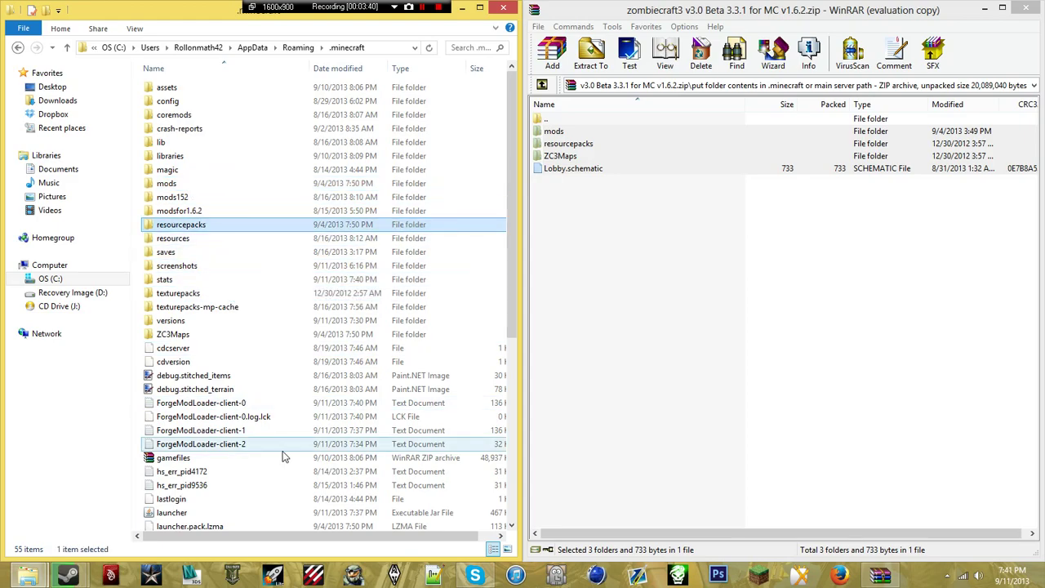
left_click(173, 334)
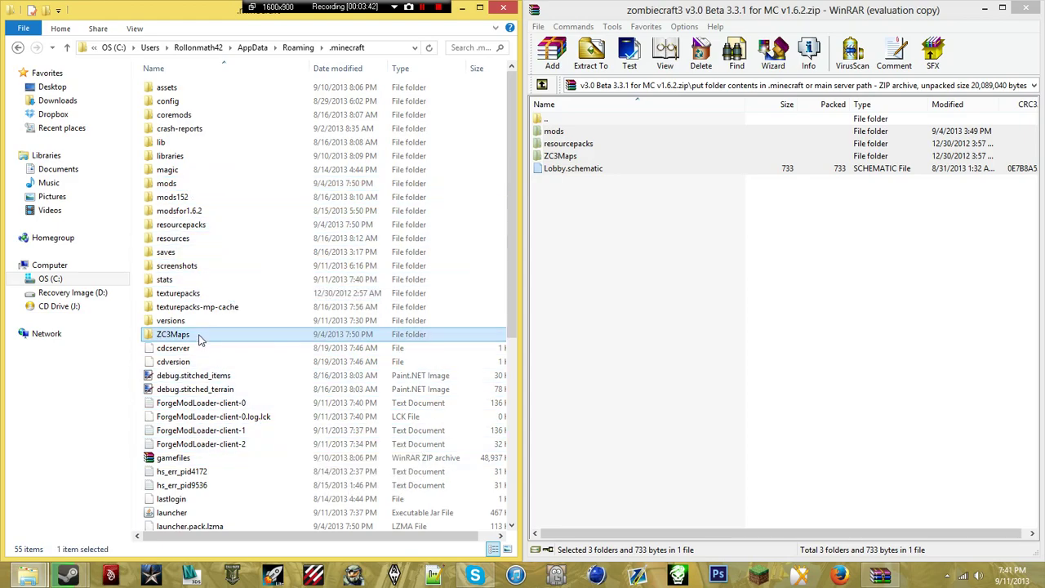
scroll(213, 347, "down", 3)
left_click(219, 456)
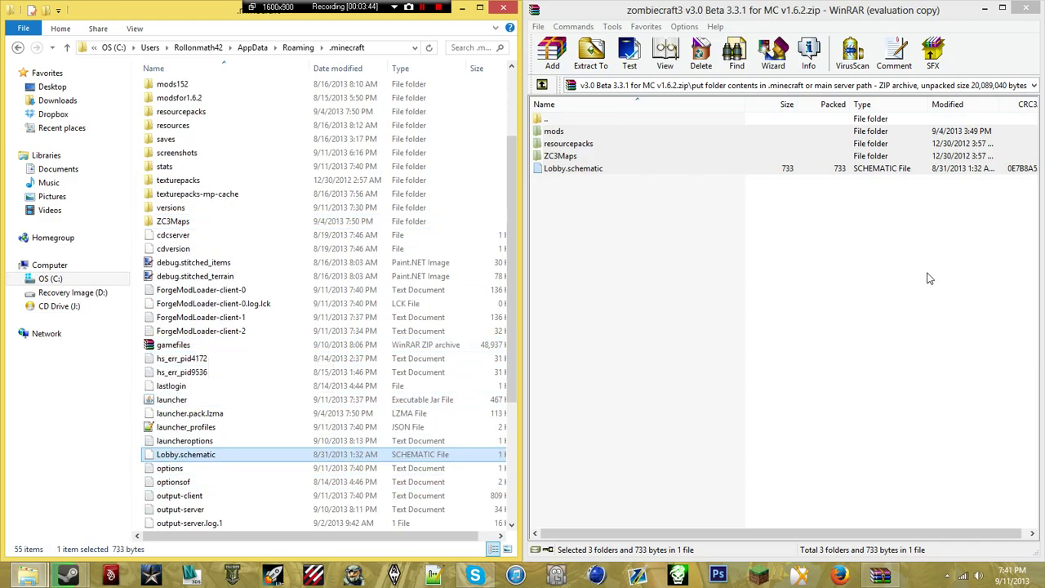
left_click(1025, 7)
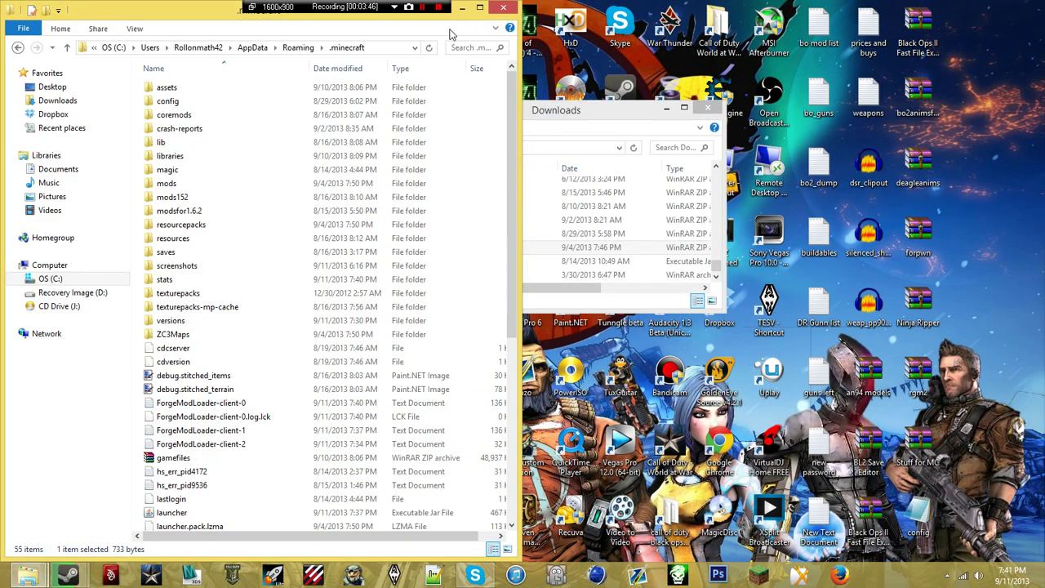
Close the .minecraft window, play the Forge profile, and close the Downloads window
left_click(503, 9)
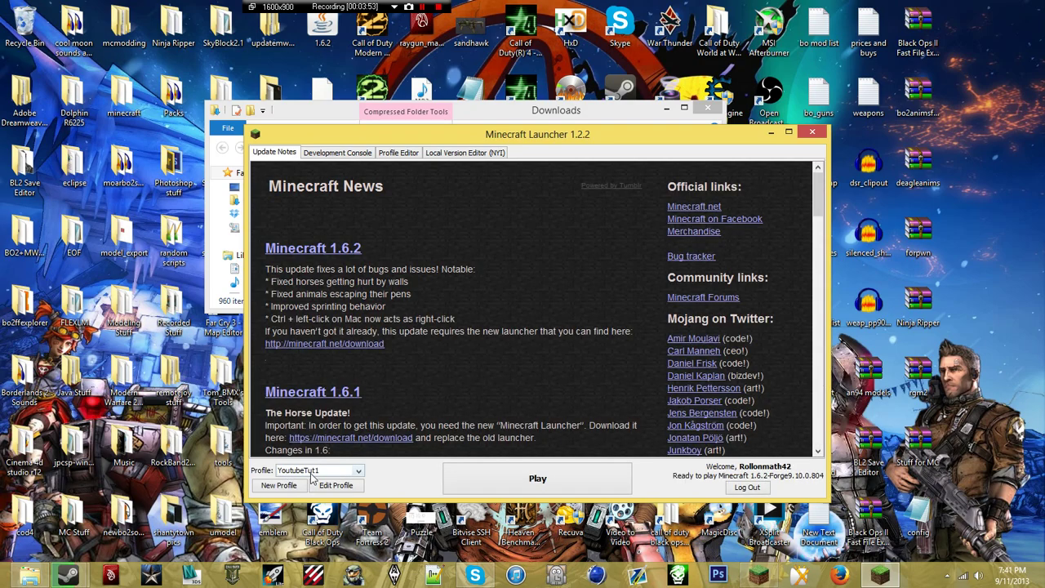
left_click(462, 482)
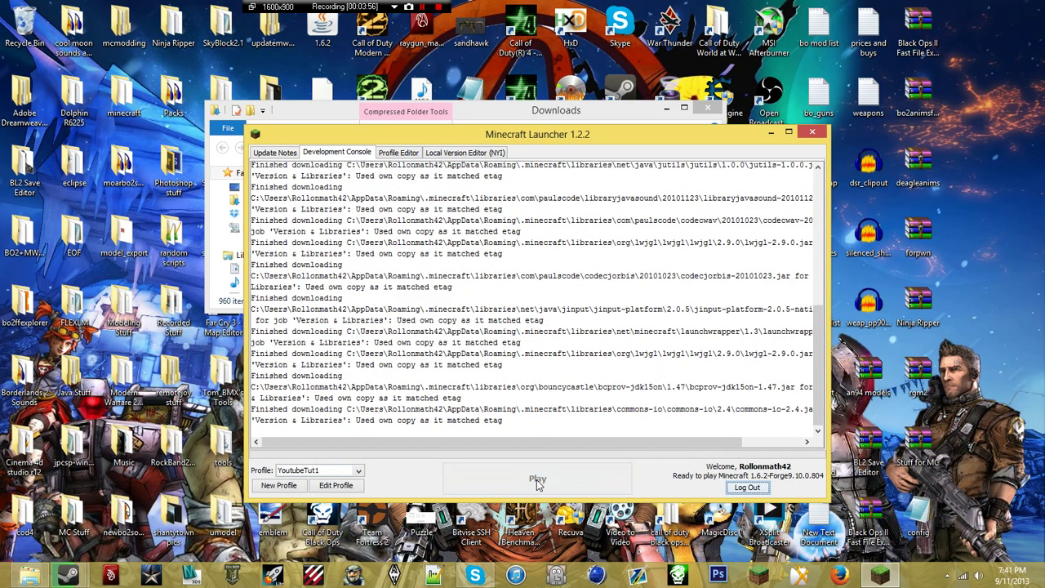
left_click(707, 108)
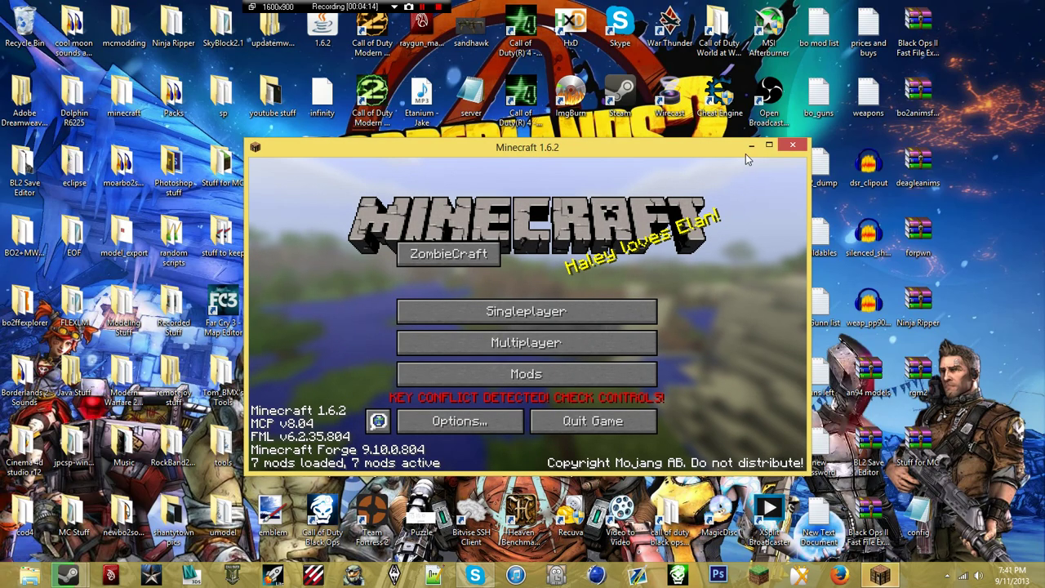
Maximize Minecraft, view the ZombieCraft Maps list, and return to the main menu
left_click(772, 146)
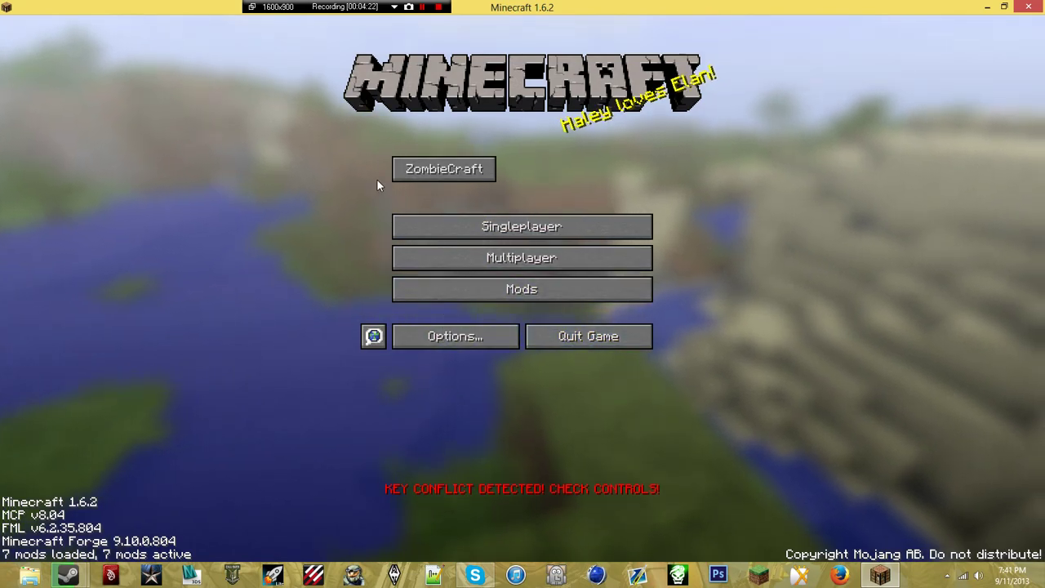
left_click(422, 167)
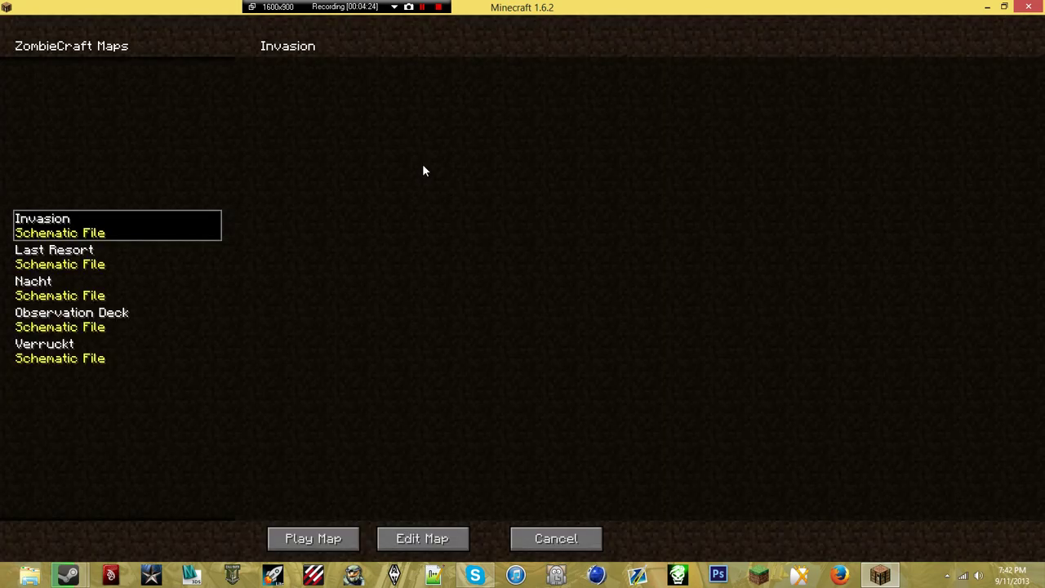
key("Escape")
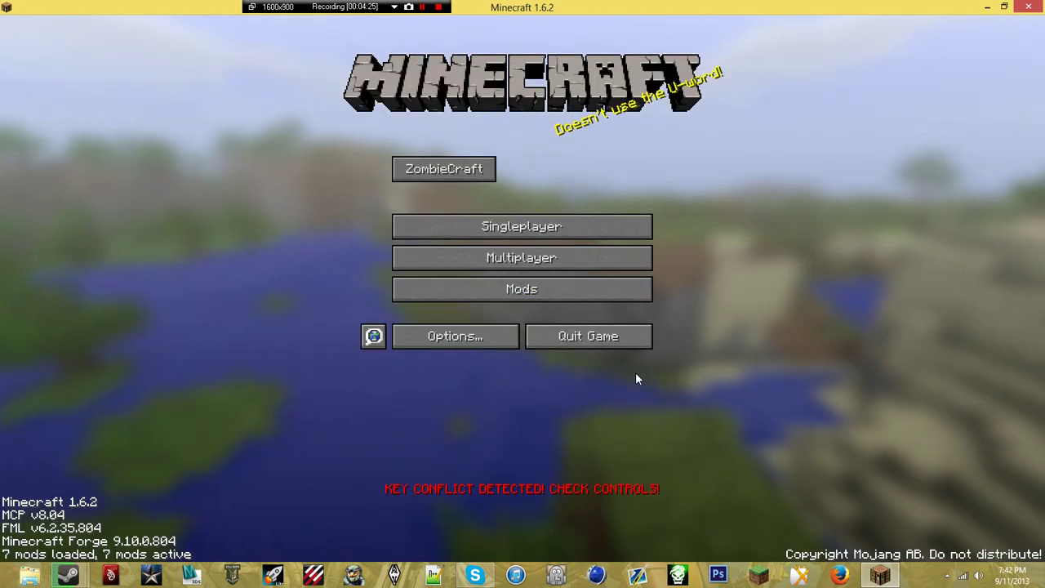
In Options > Controls, bind ZC_Reload to R
left_click(485, 333)
left_click(583, 239)
left_click_drag(681, 224, 690, 390)
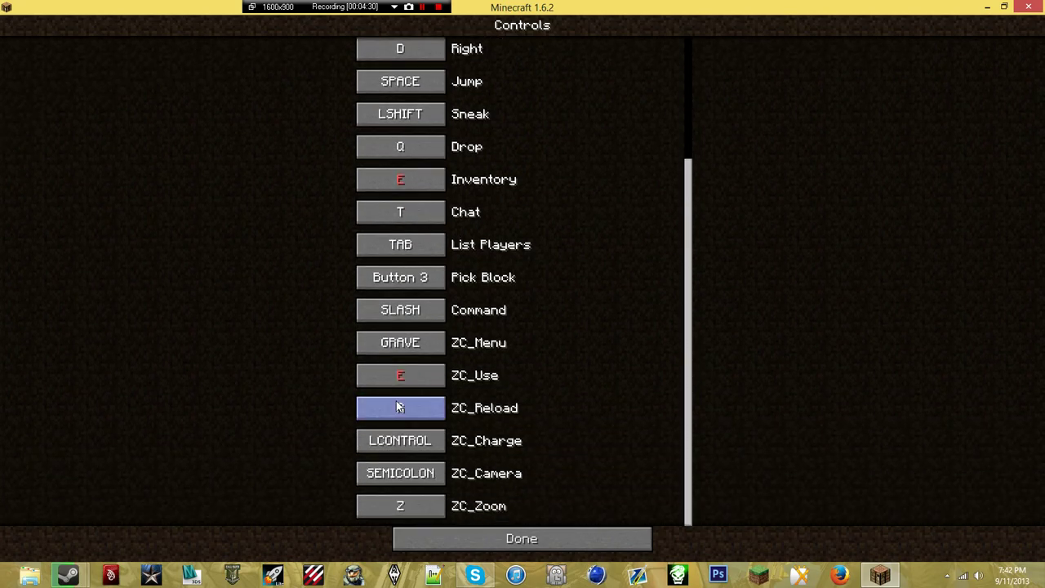
key("r")
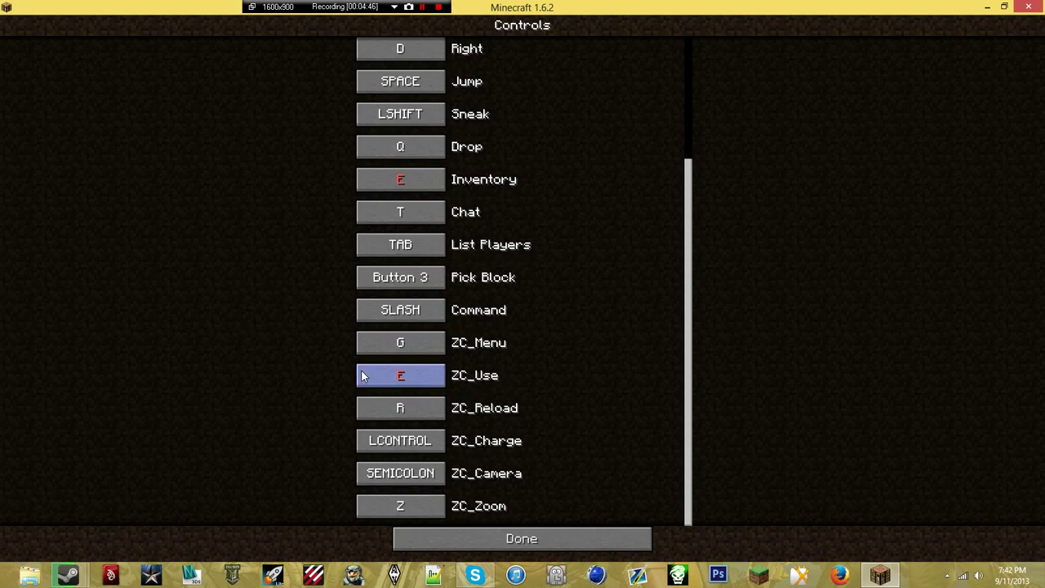
Bind ZC_Menu to G and ZC_Use to F, clearing the Inventory conflict, then exit controls
scroll(546, 369, "up", 1)
scroll(546, 369, "down", 1)
left_click_drag(686, 354, 662, 396)
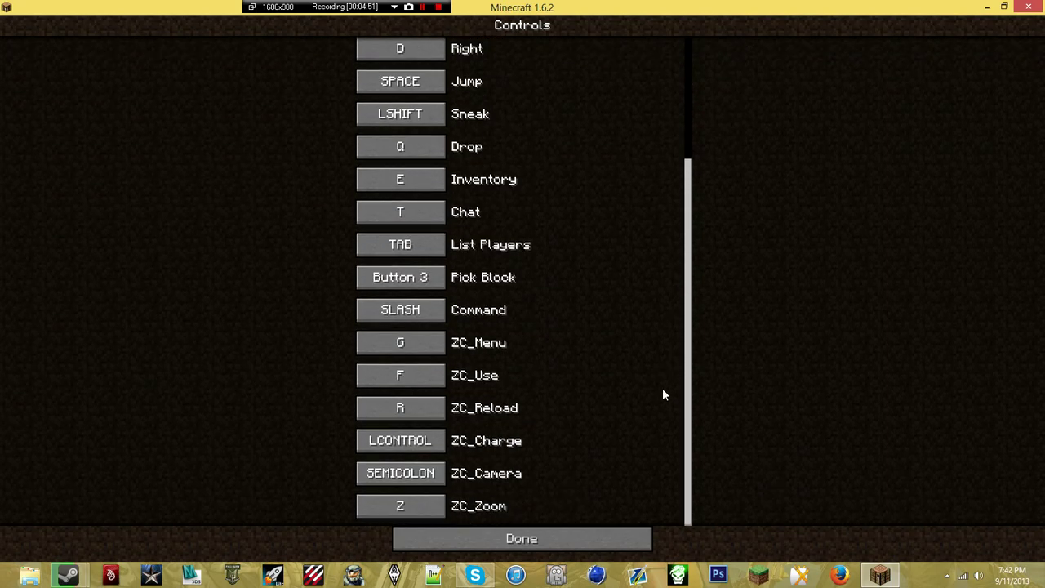
scroll(429, 327, "up", 1)
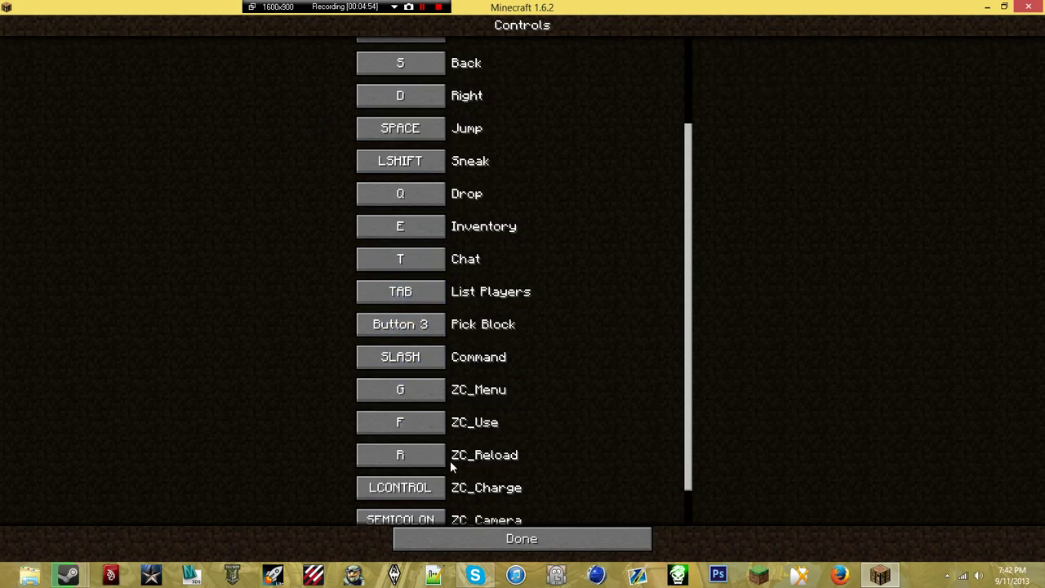
scroll(456, 461, "down", 1)
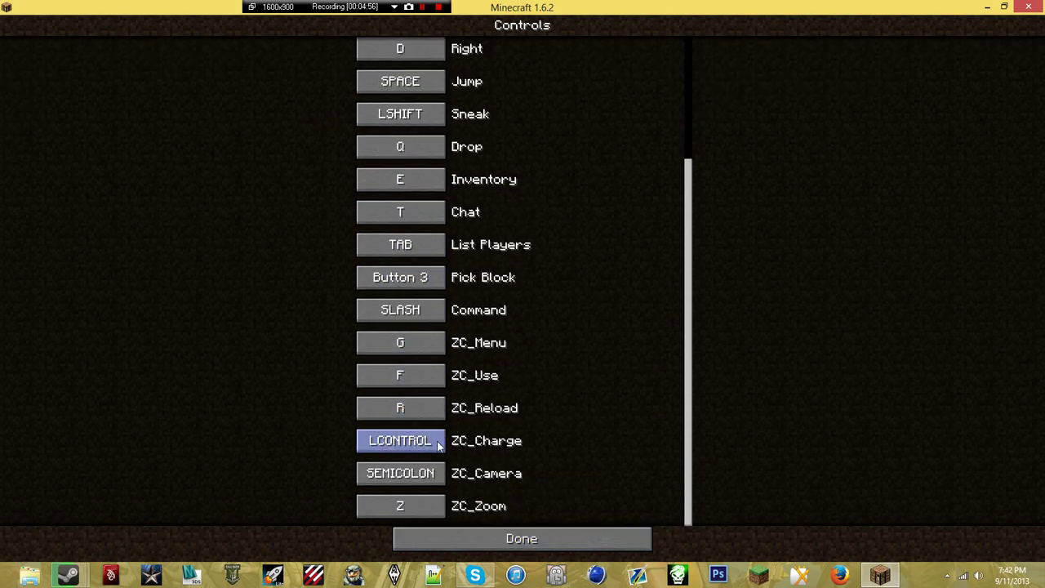
scroll(400, 445, "up", 4)
scroll(400, 106, "up", 1)
scroll(427, 420, "down", 5)
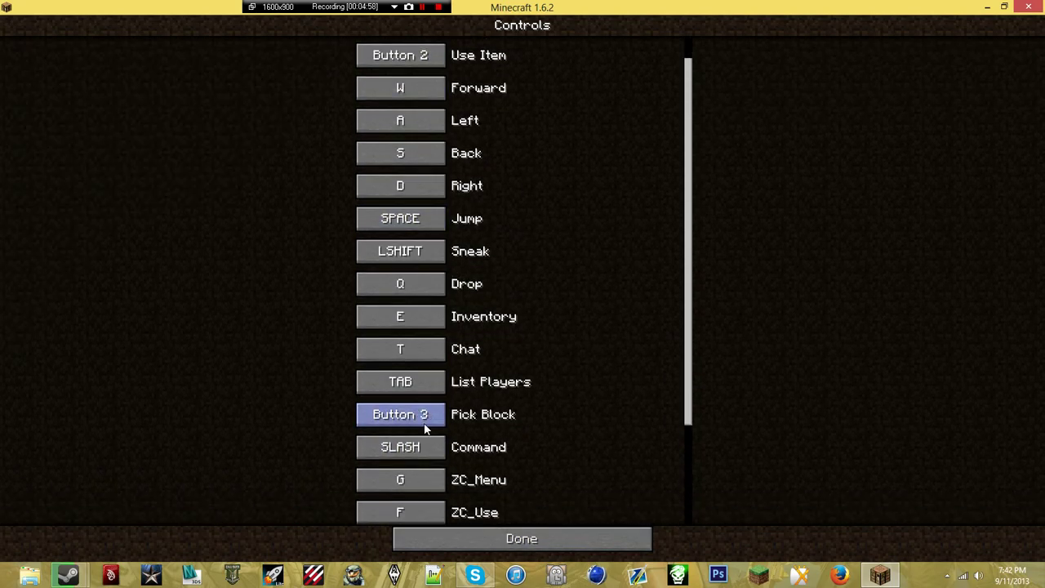
left_click(476, 545)
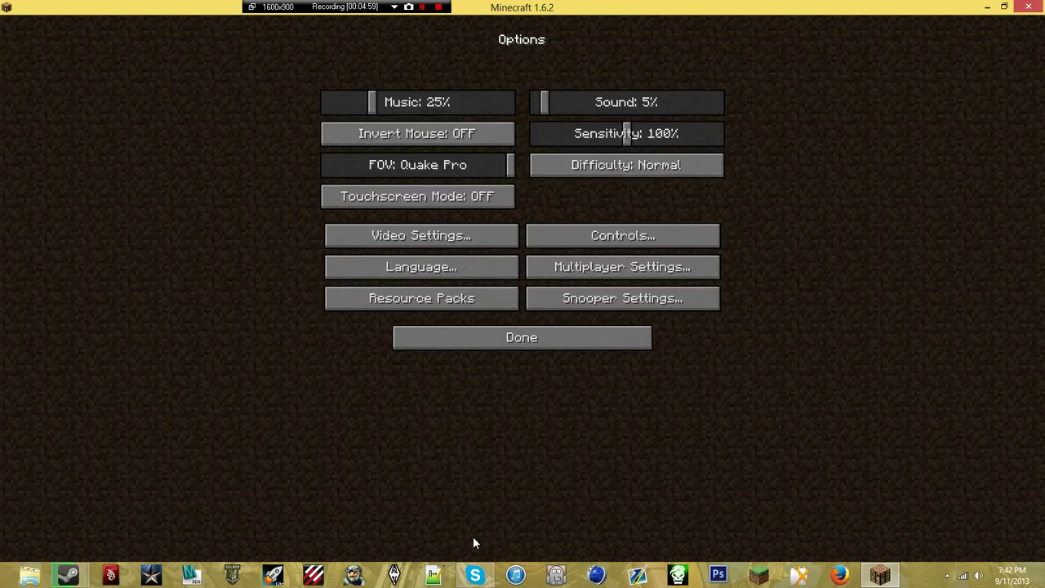
left_click(511, 340)
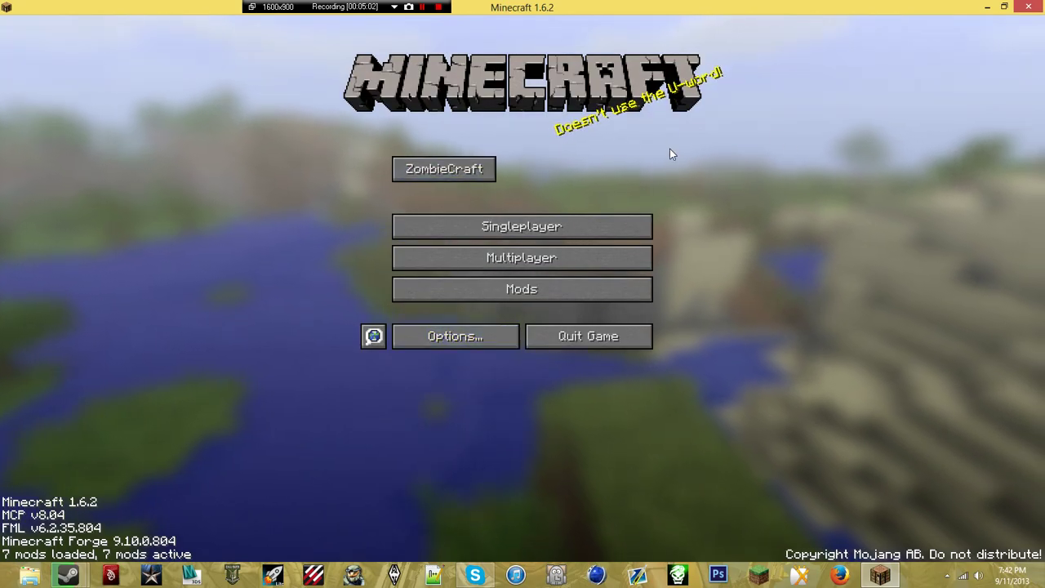
Preview the ZombieCraft maps, then select Last Resort and start it
left_click(461, 168)
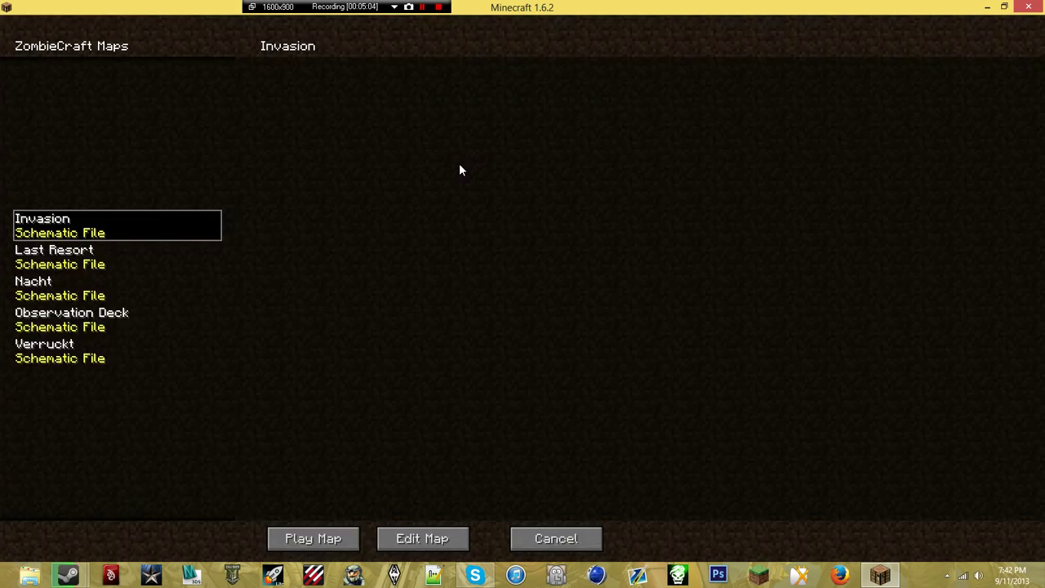
left_click(92, 291)
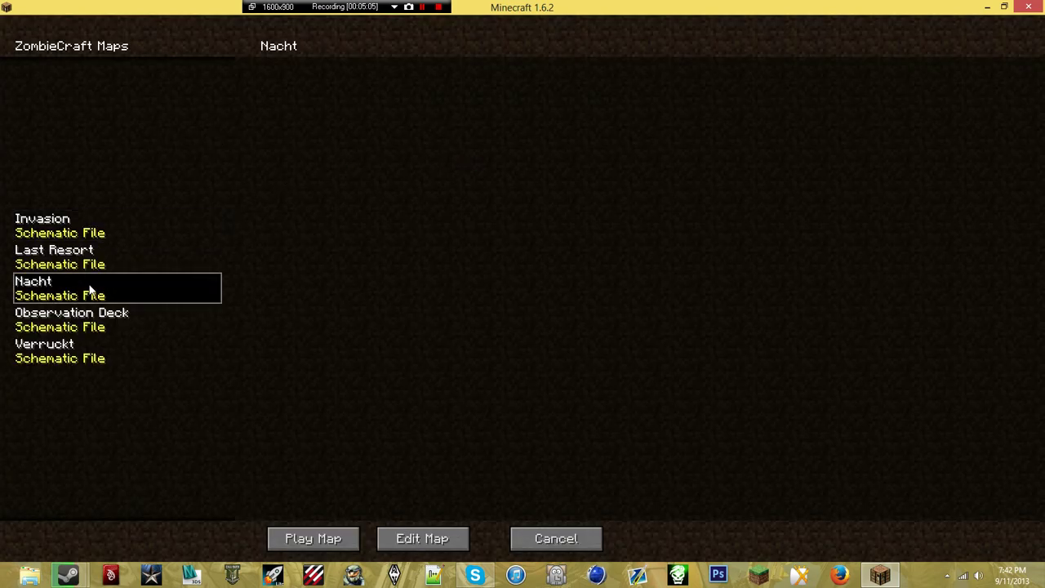
left_click(89, 327)
left_click(91, 287)
left_click(101, 234)
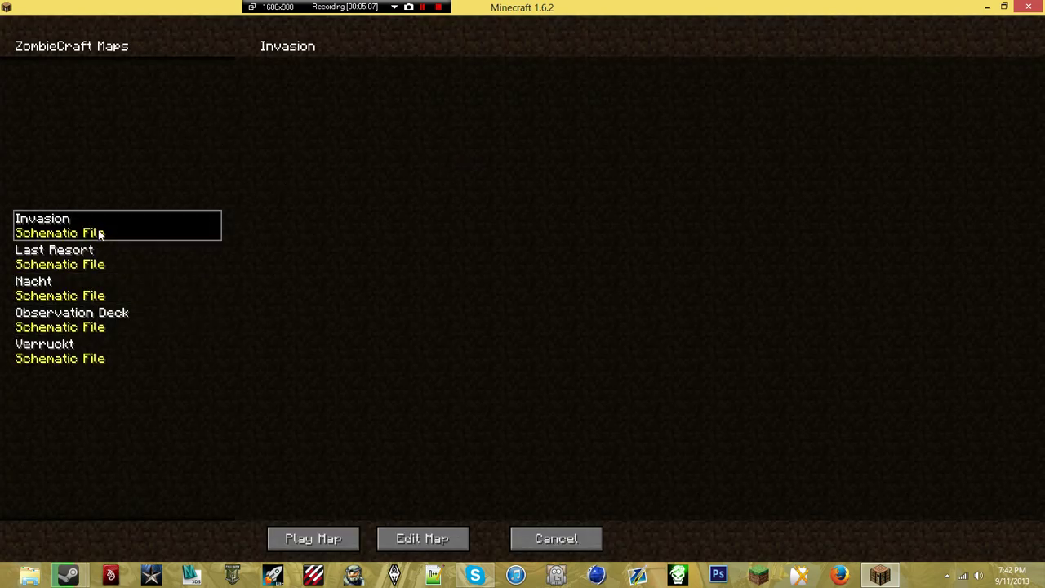
left_click(119, 360)
left_click(147, 266)
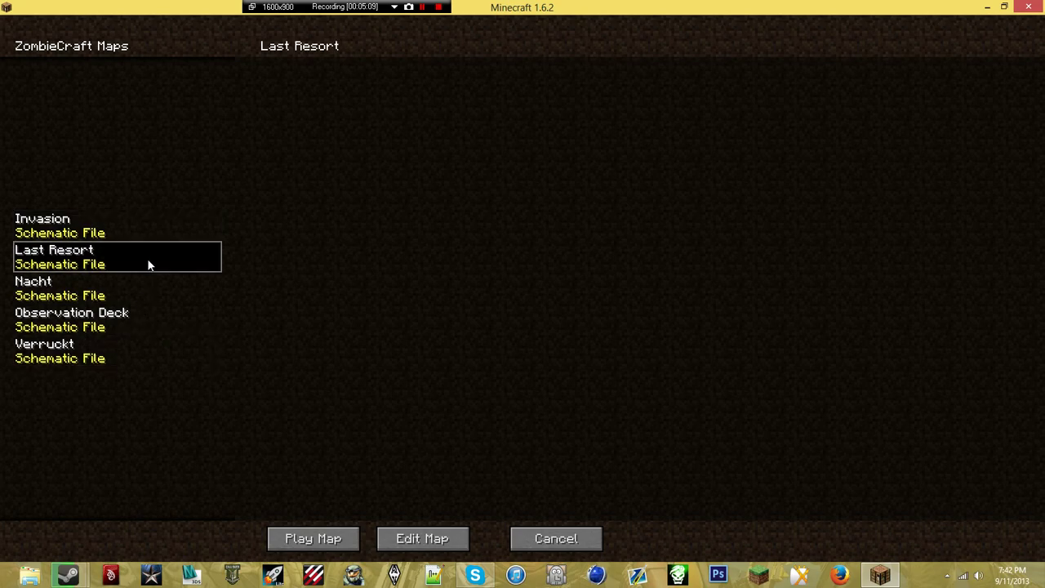
left_click(327, 541)
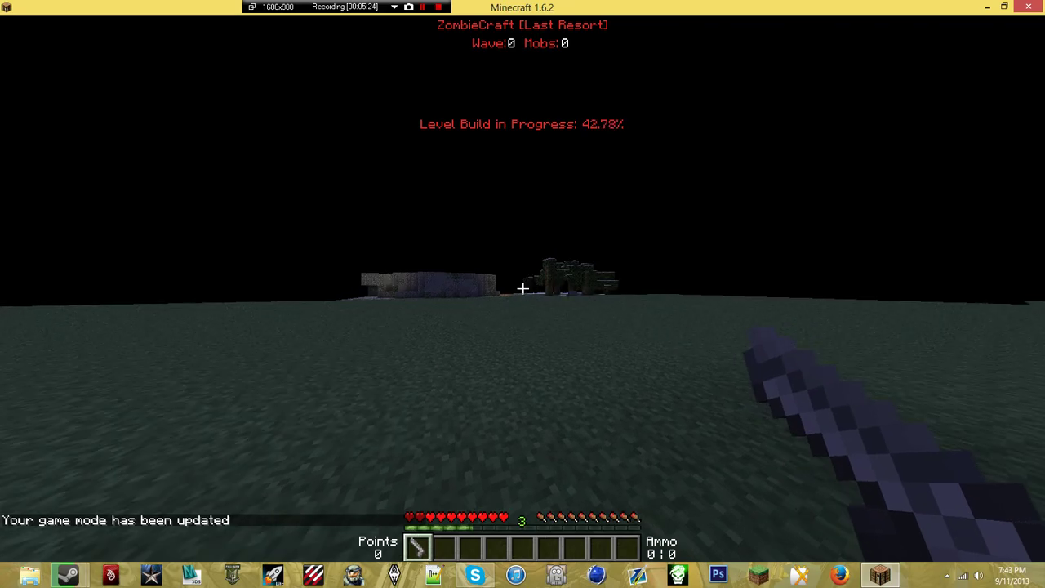
Walk forward through the cave toward the green block and chests
key("w")
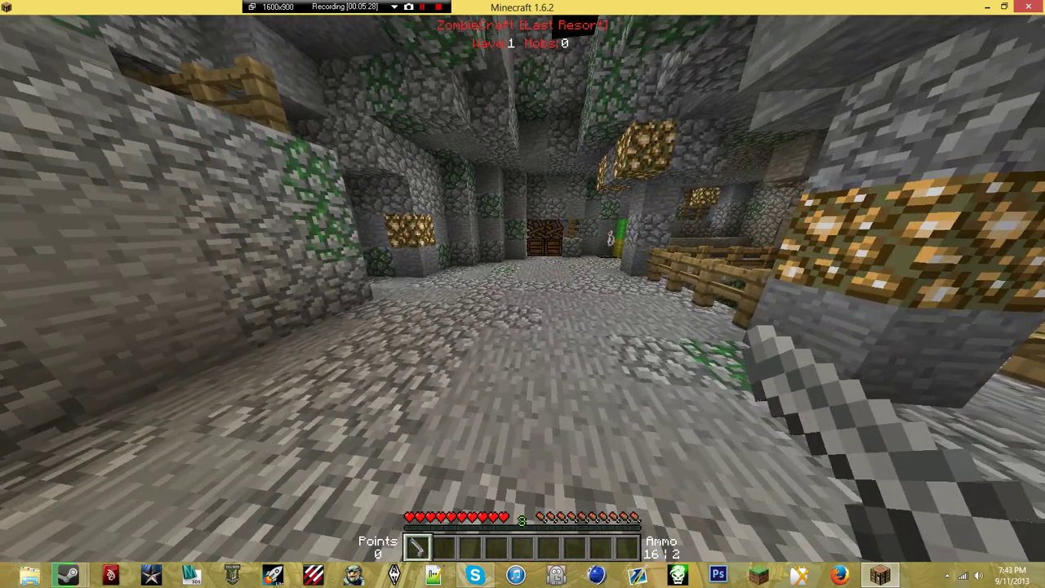
key("w")
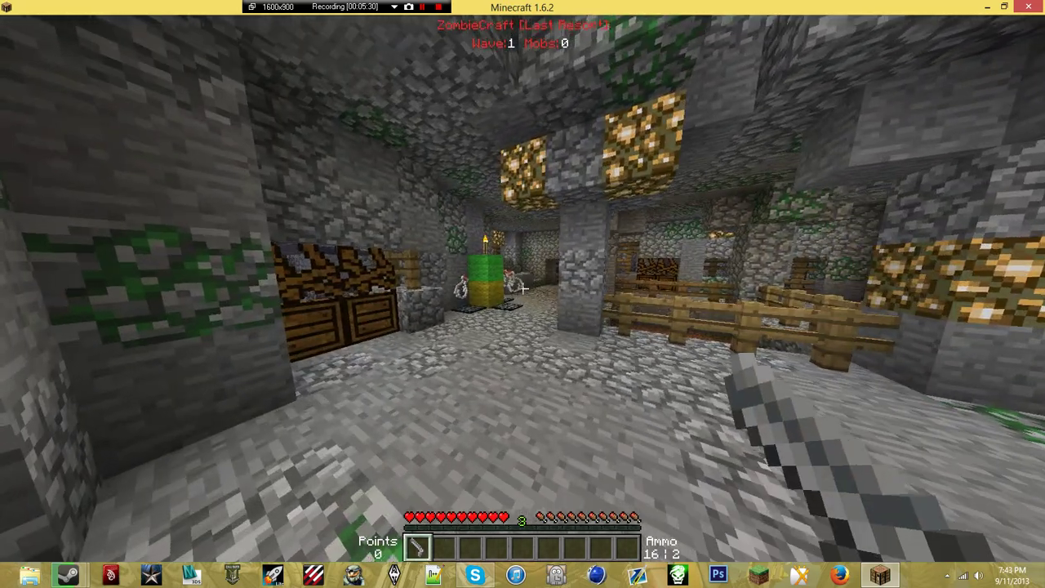
key("w")
key("w")
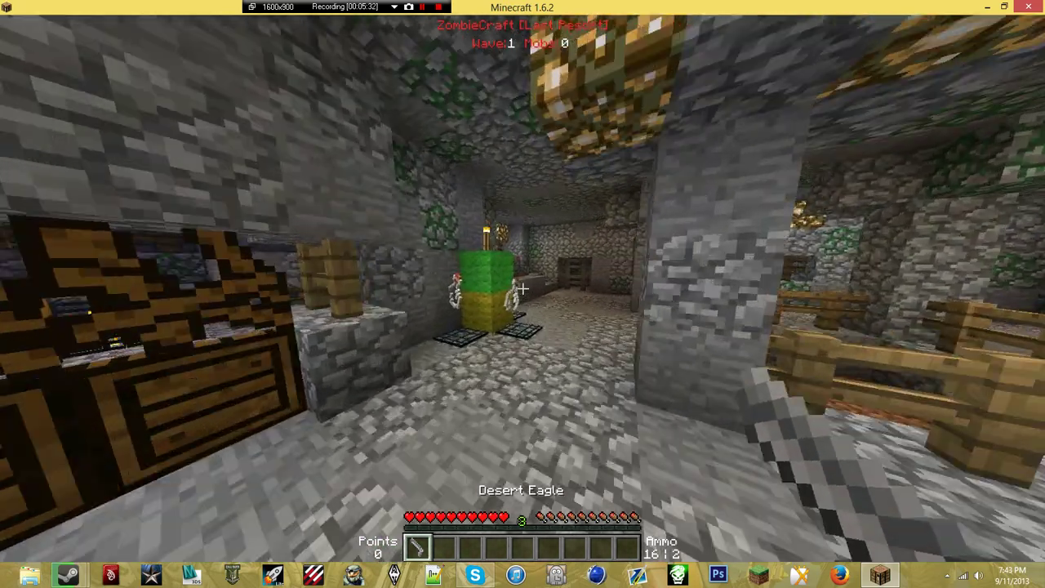